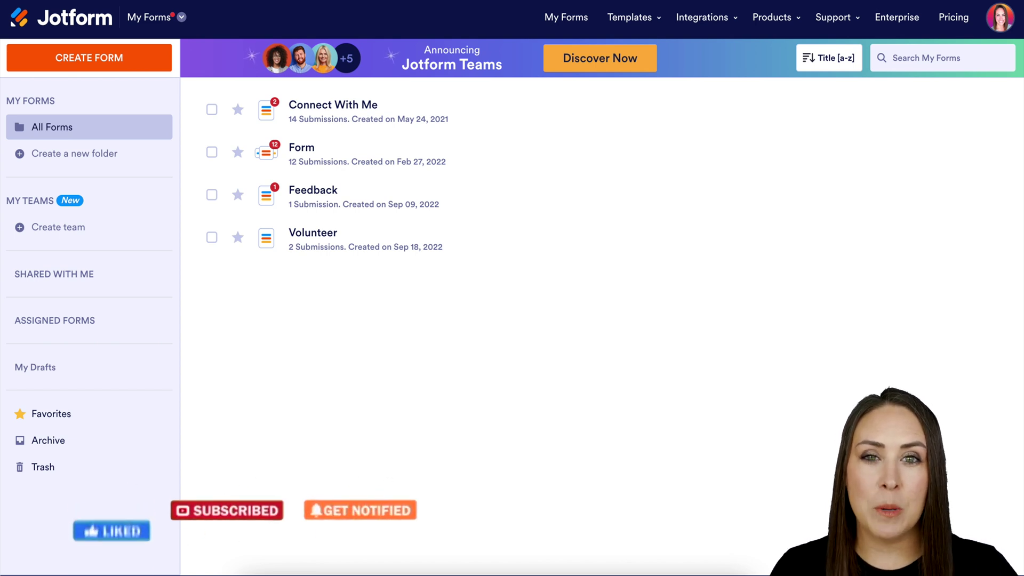
# Switch to My Sign Documents from the app list and start a new sign document.
pyautogui.click(178, 17)
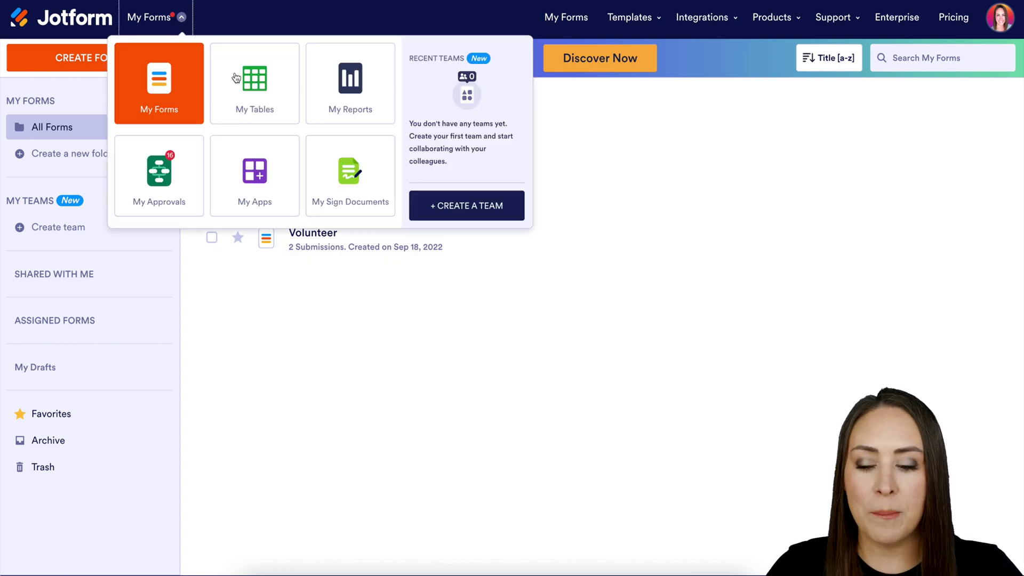
pyautogui.click(359, 185)
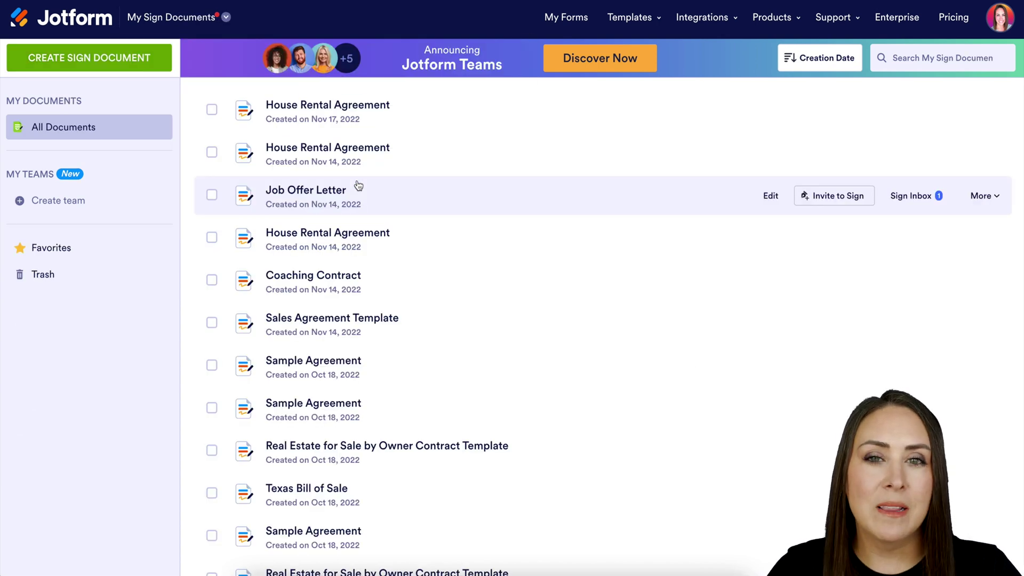
pyautogui.click(134, 62)
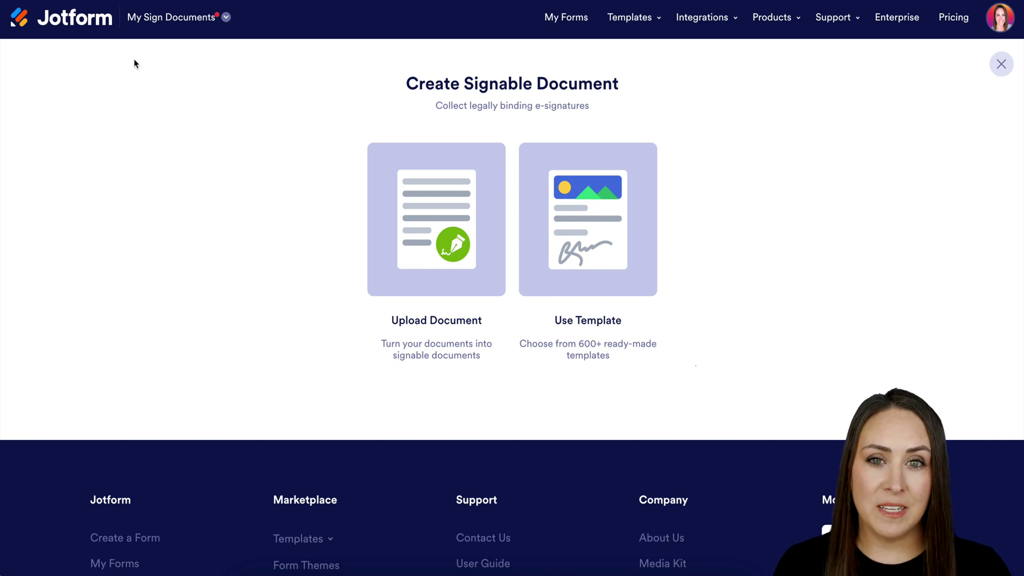
# Search the Industries templates for 'job offer' and open the Job Offer Letter template.
pyautogui.click(524, 213)
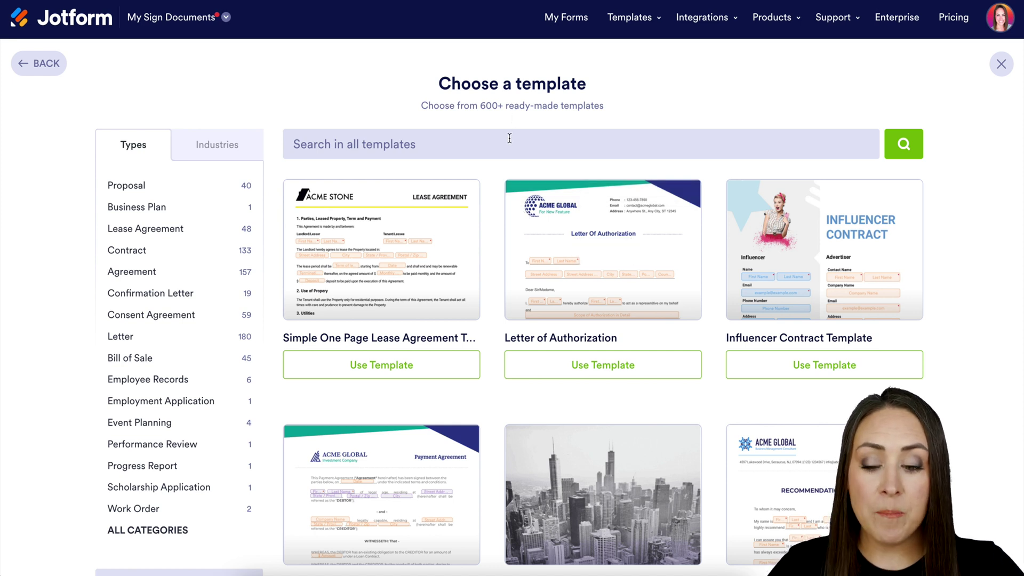
pyautogui.click(221, 148)
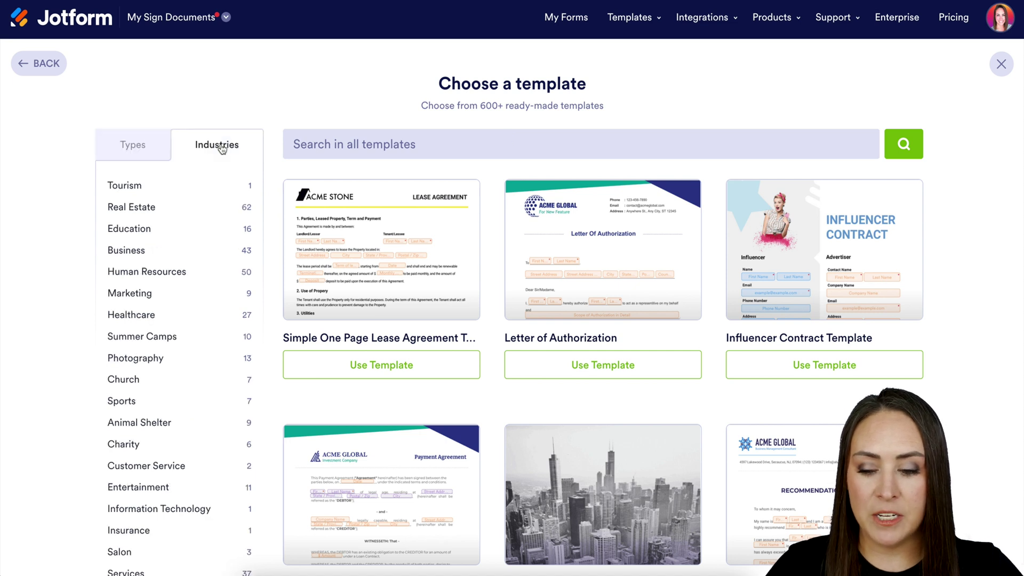
pyautogui.click(328, 146)
pyautogui.write('job offer')
pyautogui.press('Return')
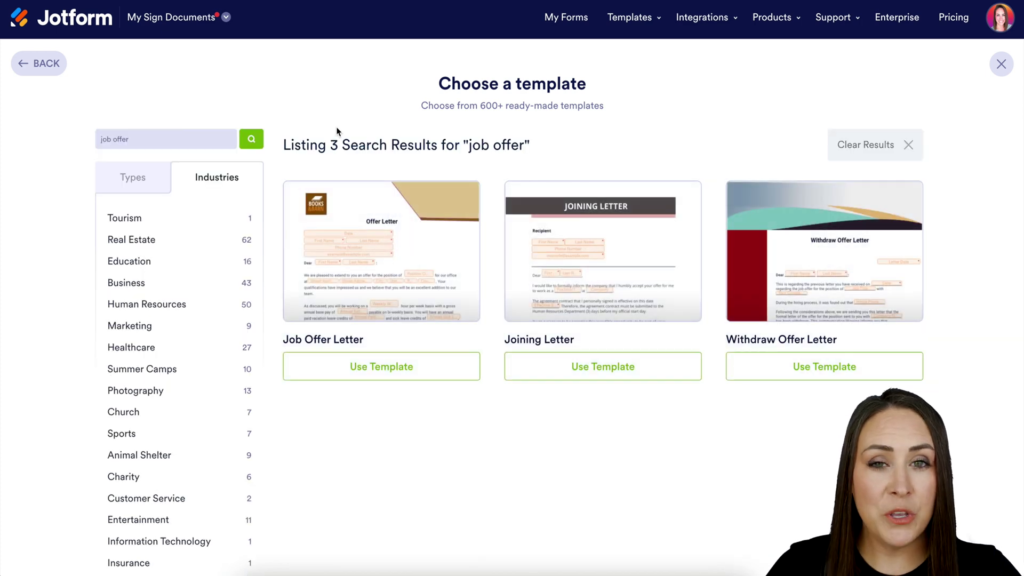
pyautogui.click(366, 373)
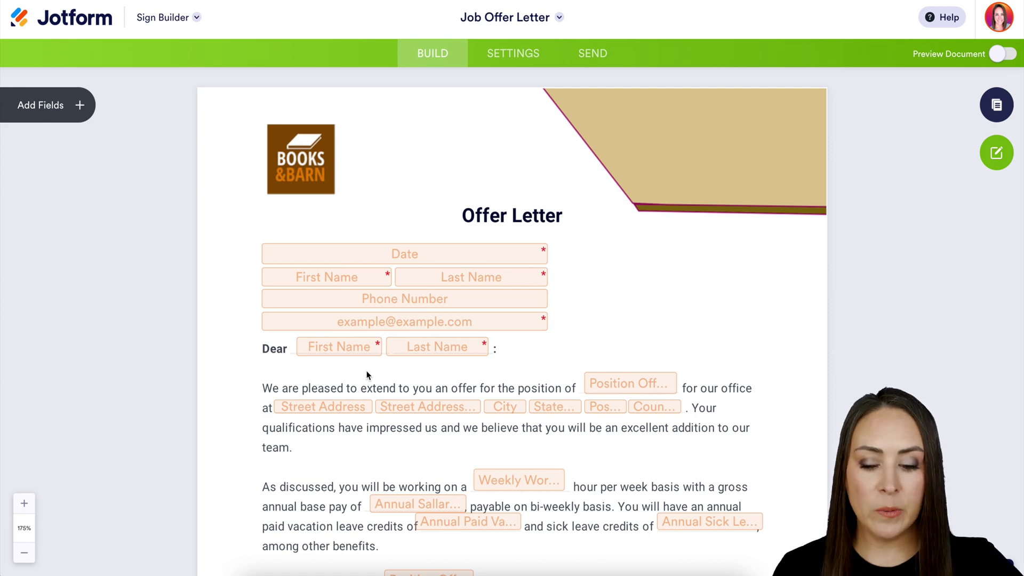
pyautogui.scroll(-8, 366, 374)
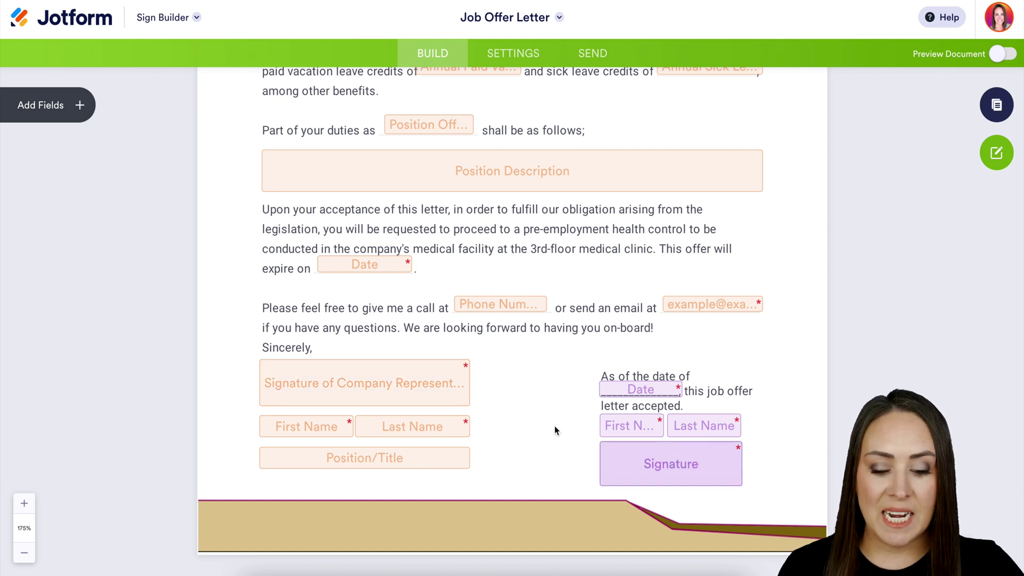
pyautogui.click(640, 390)
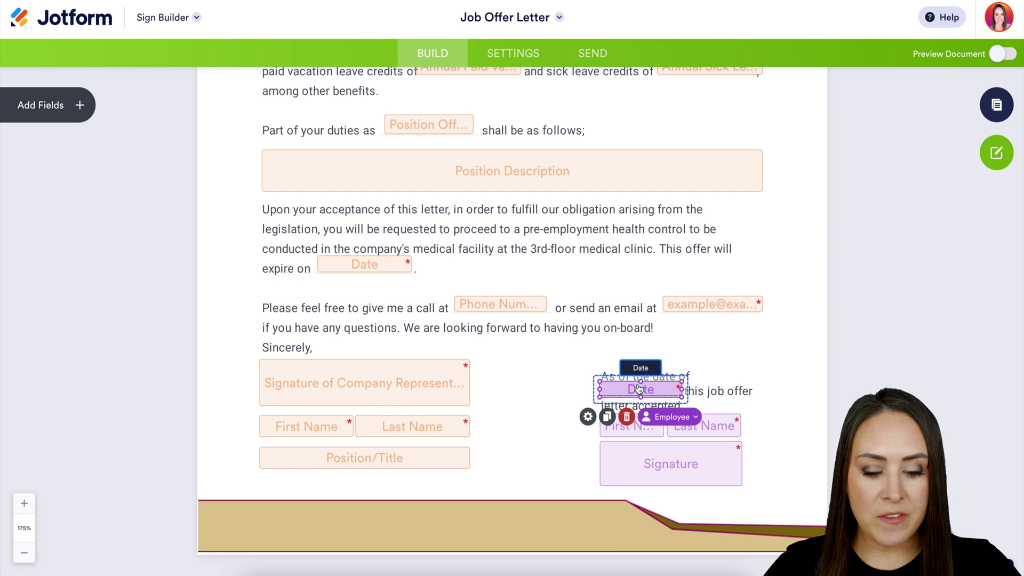
pyautogui.click(683, 419)
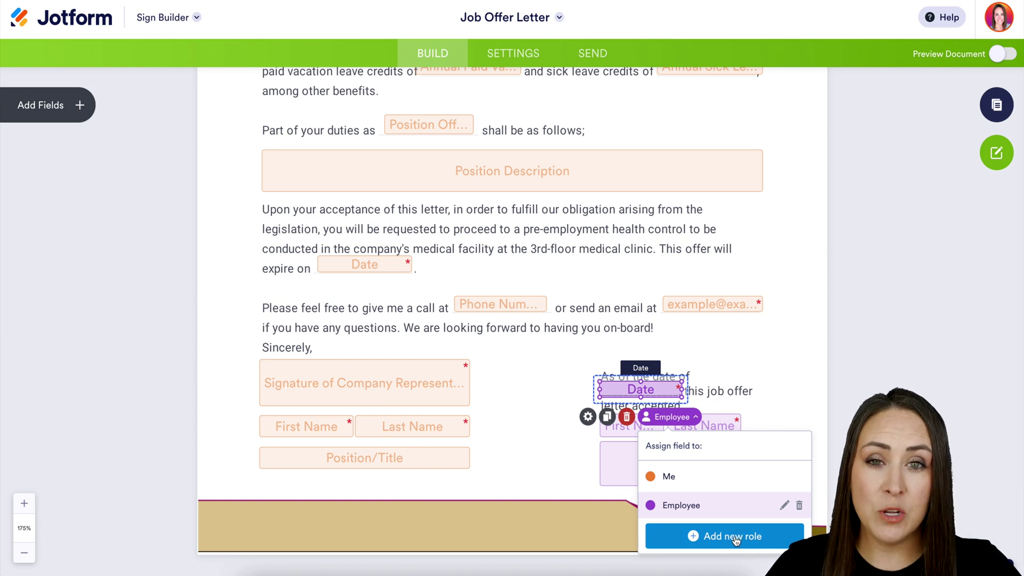
pyautogui.click(757, 387)
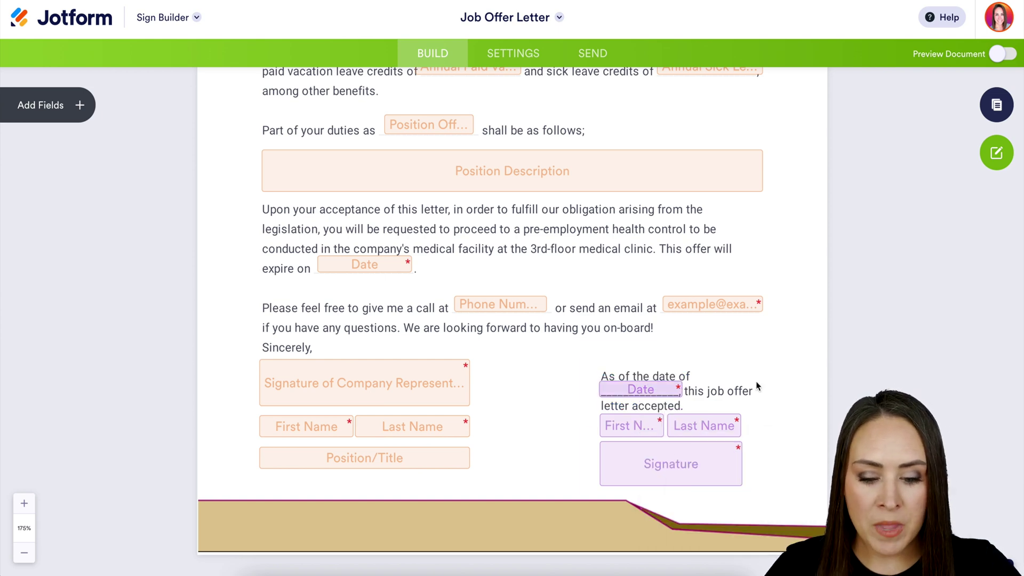
pyautogui.scroll(8, 757, 387)
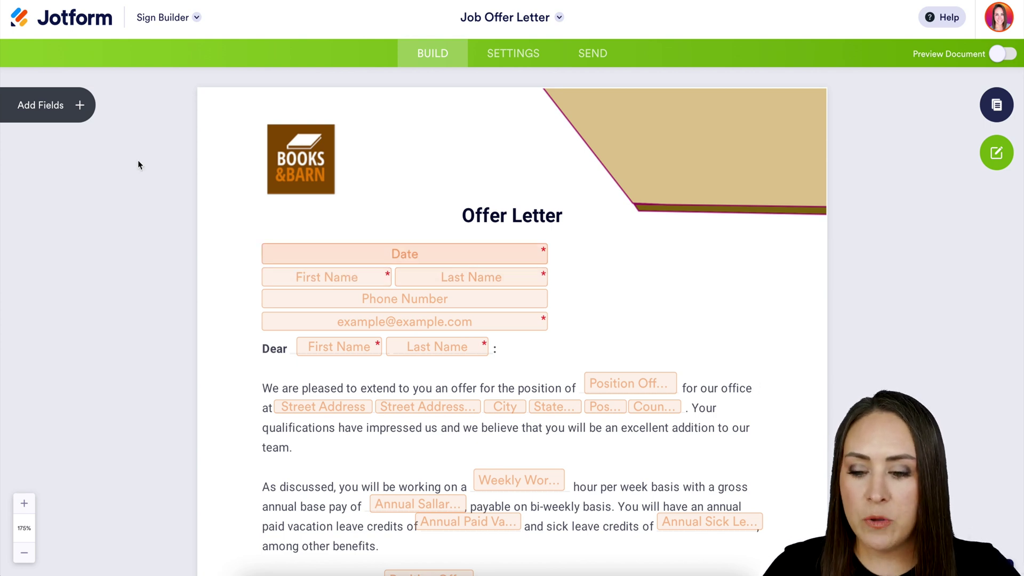
# Add a test Email field beside the header, assign it to Employee, then delete it.
pyautogui.click(77, 105)
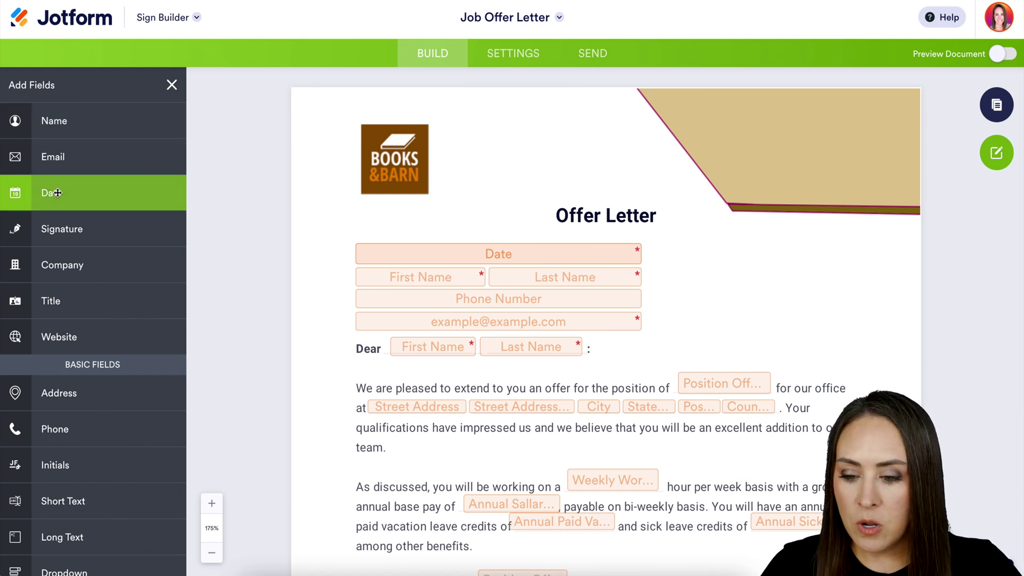
pyautogui.moveTo(56, 166); pyautogui.dragTo(715, 300)
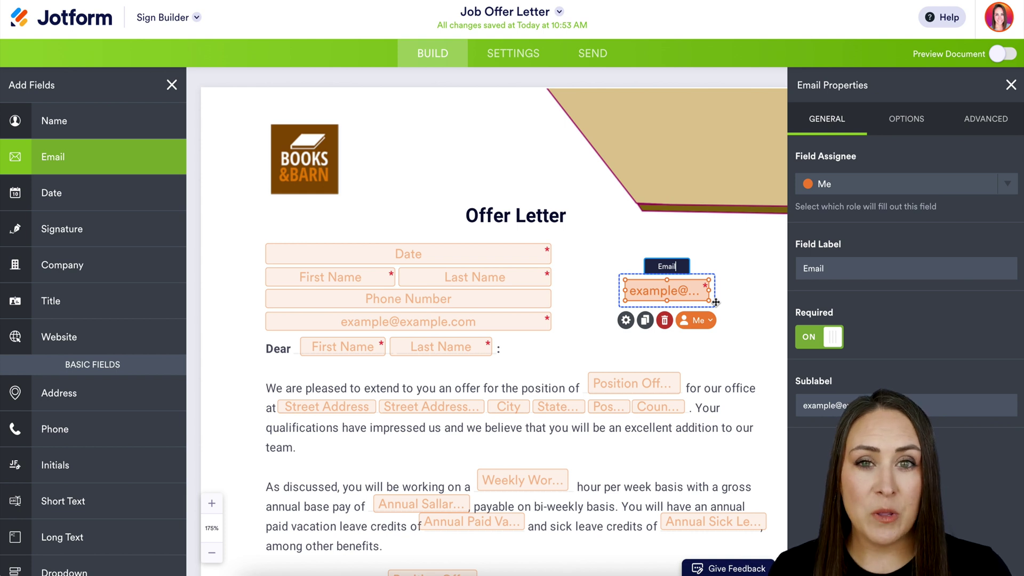
pyautogui.click(1010, 187)
pyautogui.click(953, 241)
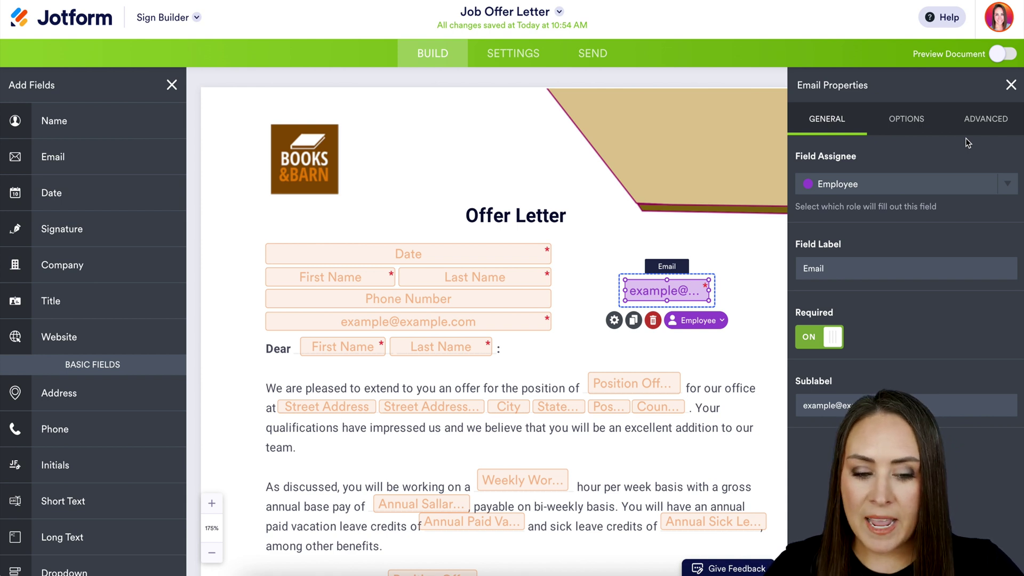
pyautogui.click(652, 320)
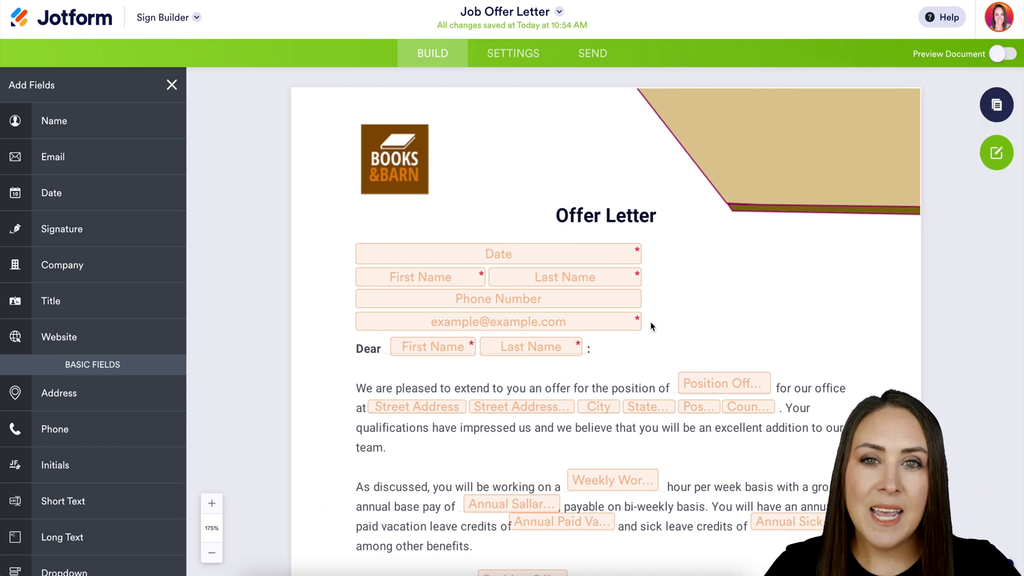
# Set the signer email message to 'Please sign ASAP' in Email Settings, then go to sending.
pyautogui.click(513, 54)
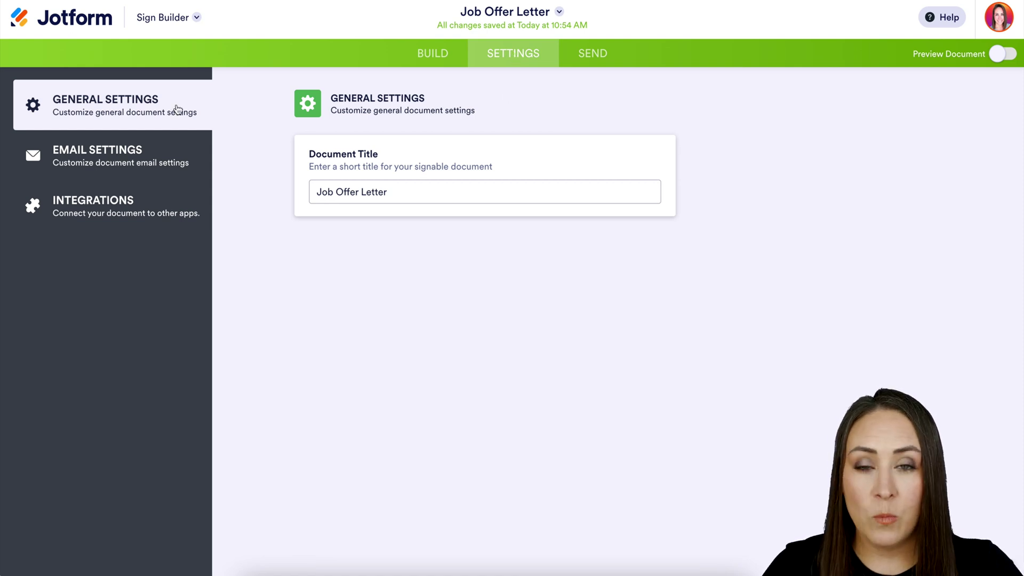
pyautogui.click(152, 183)
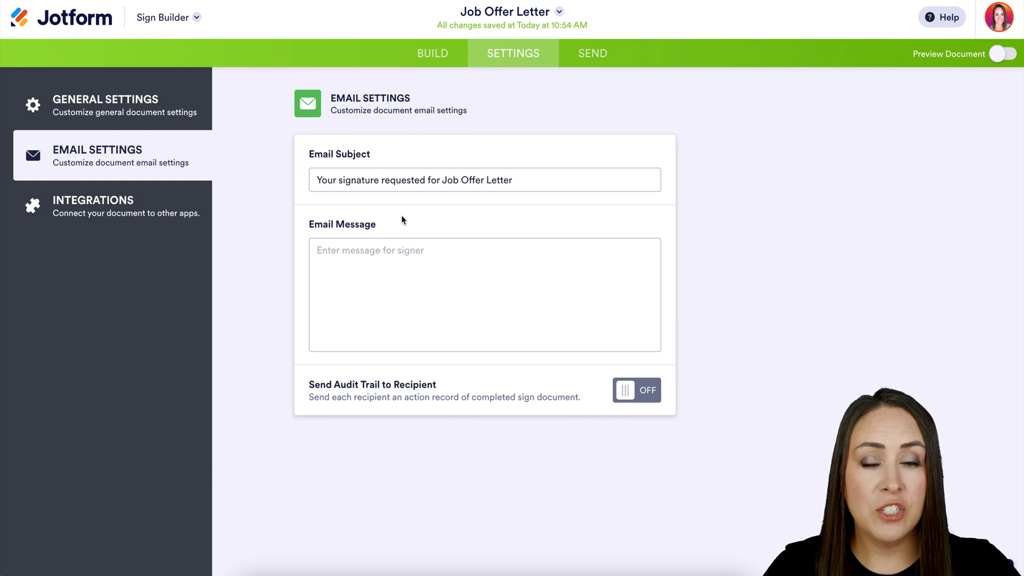
pyautogui.click(402, 279)
pyautogui.write('Please sign ASAP')
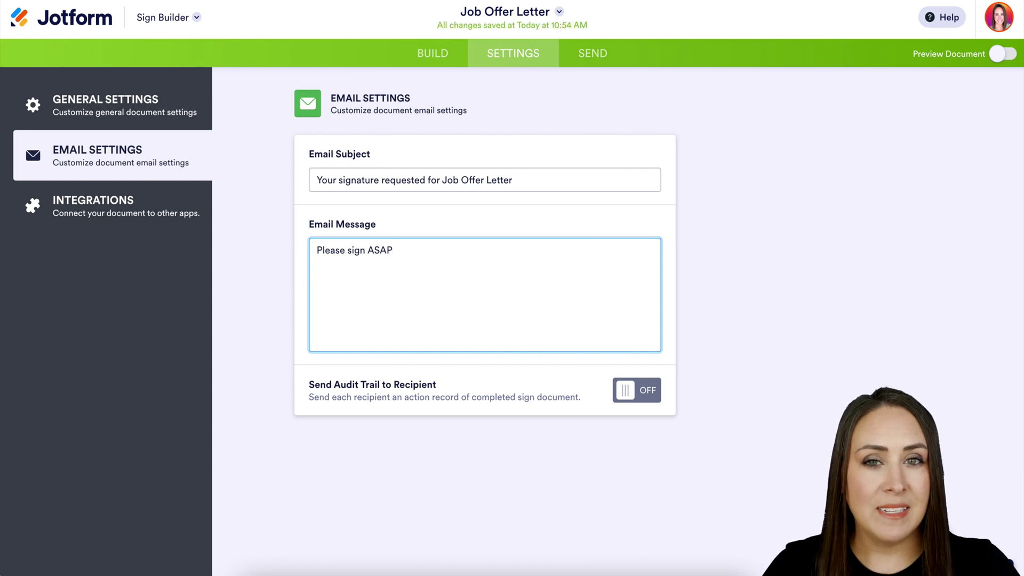
pyautogui.click(120, 223)
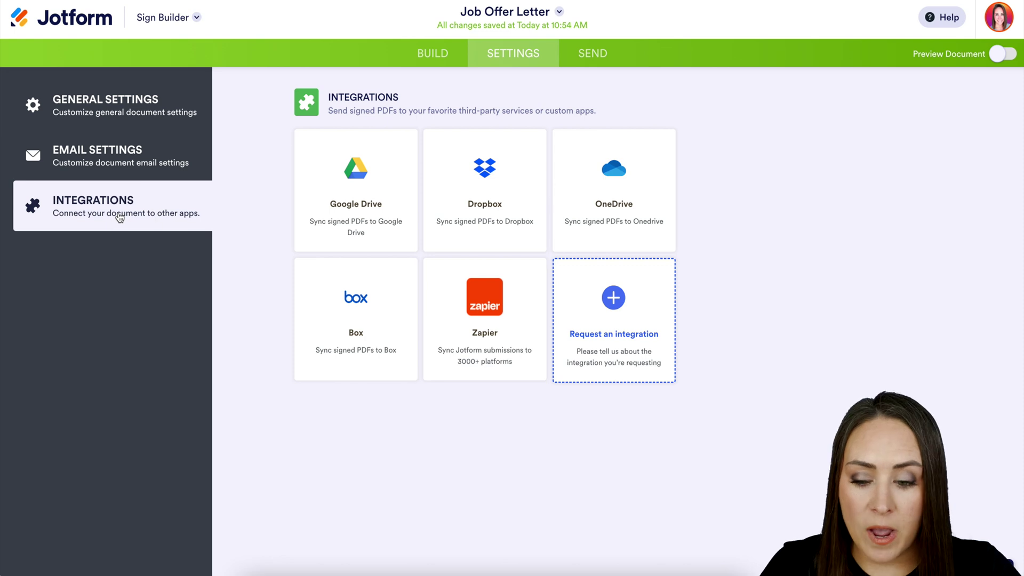
pyautogui.click(601, 56)
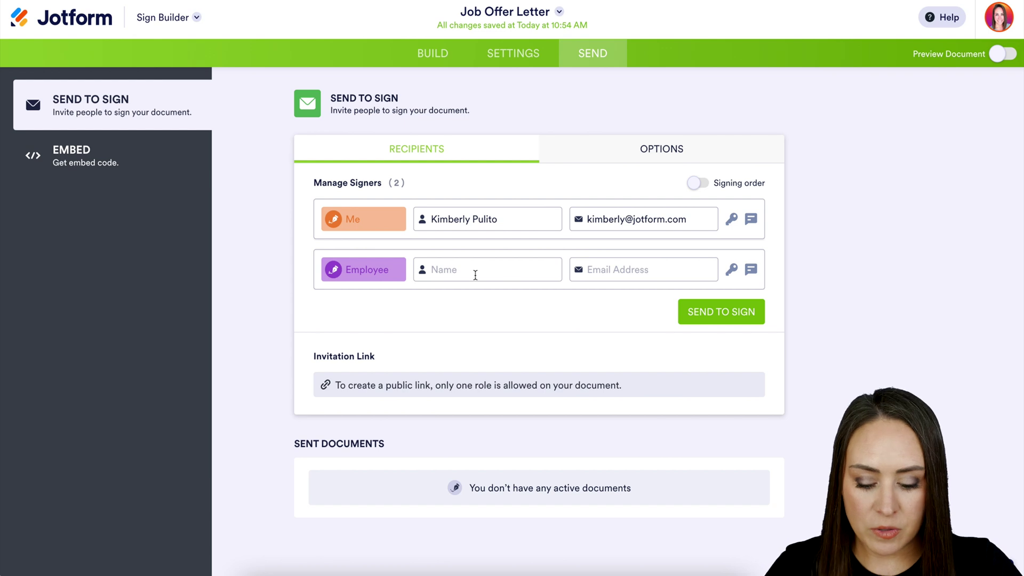
# Enter the Employee signer's full name and e-mail address.
pyautogui.click(476, 269)
pyautogui.press('Tab')
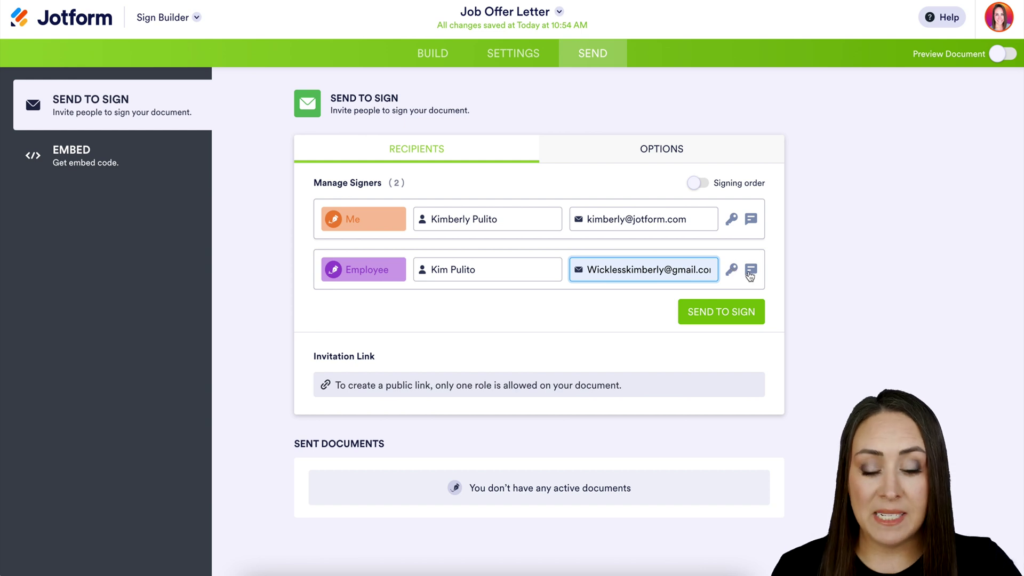
# Require an access code for the Employee and add a private message stating the passcode.
pyautogui.click(730, 270)
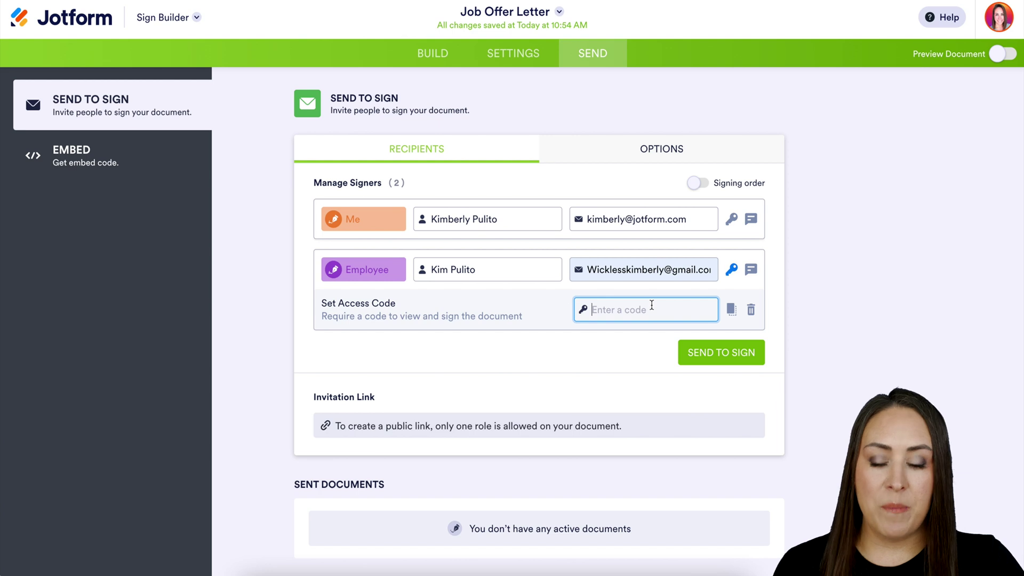
pyautogui.write('123')
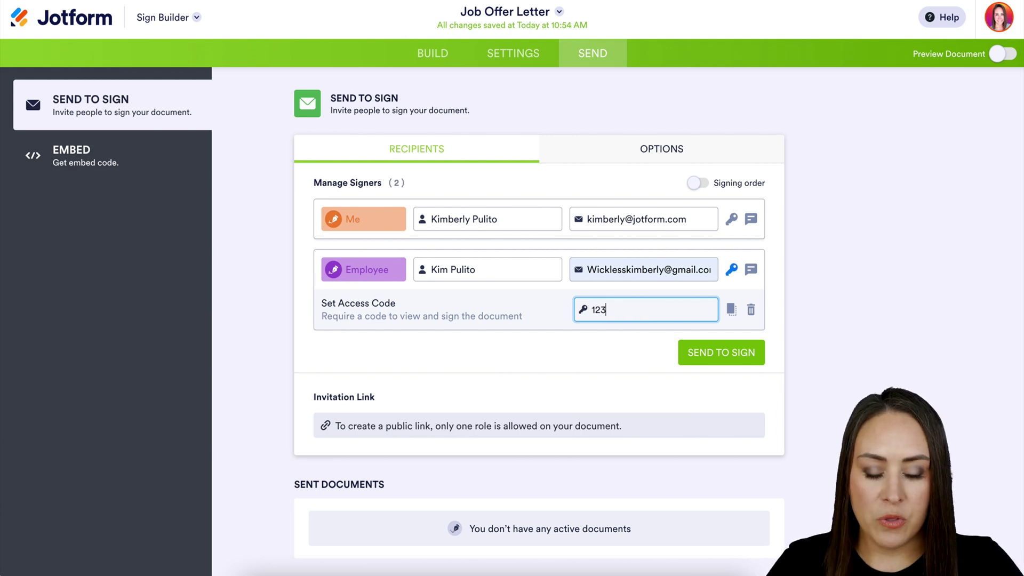
pyautogui.click(755, 268)
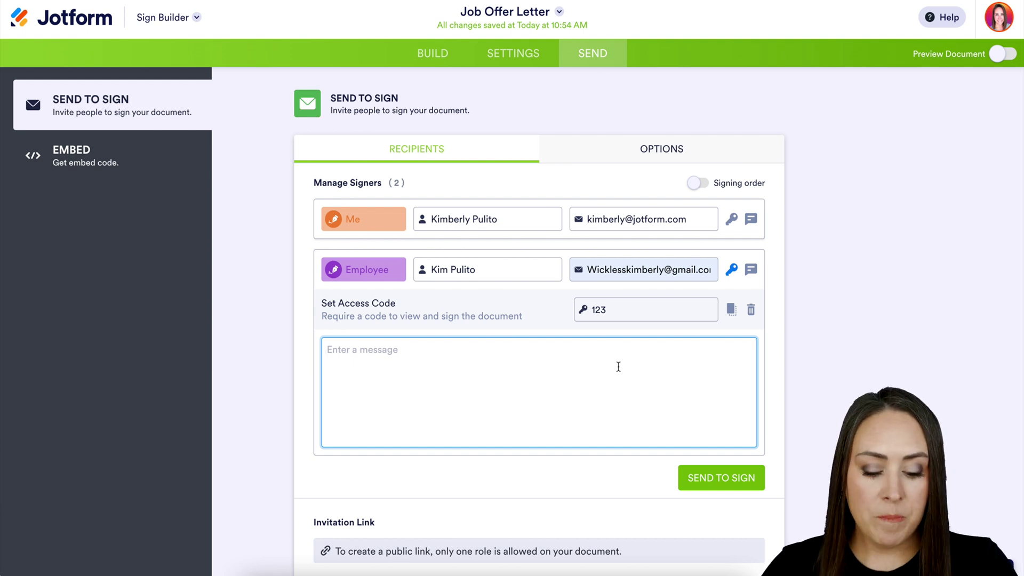
pyautogui.write('Passc')
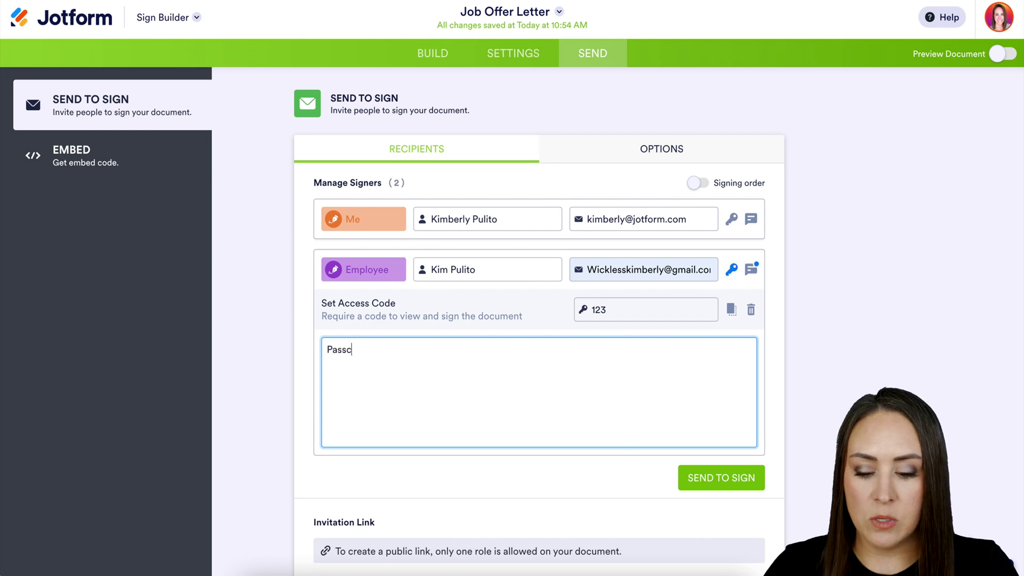
pyautogui.write('ode the 13')
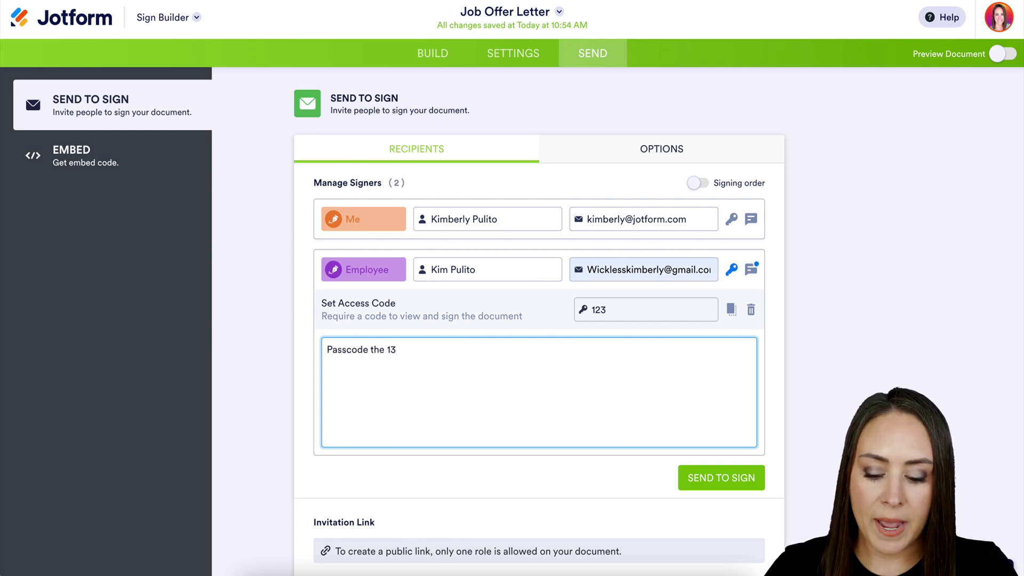
pyautogui.press('BackSpace')
pyautogui.write('23')
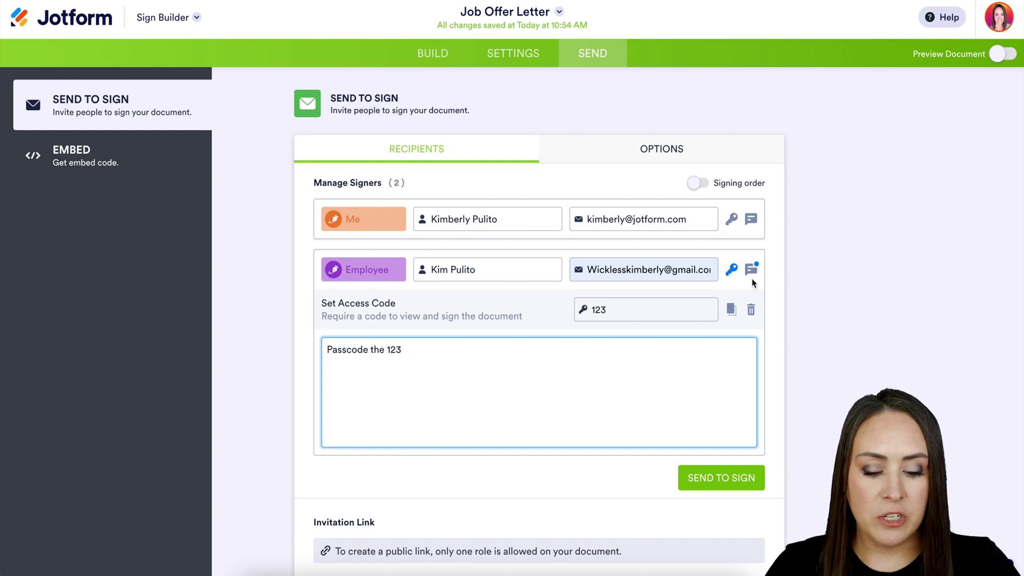
pyautogui.click(699, 155)
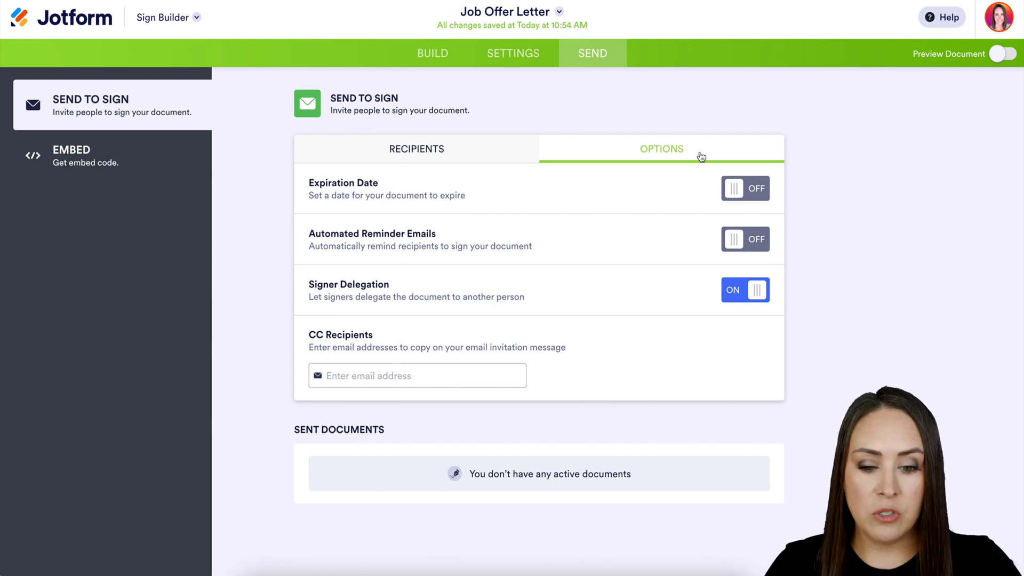
# Turn off signer delegation in the send options and return to the recipients list.
pyautogui.click(748, 300)
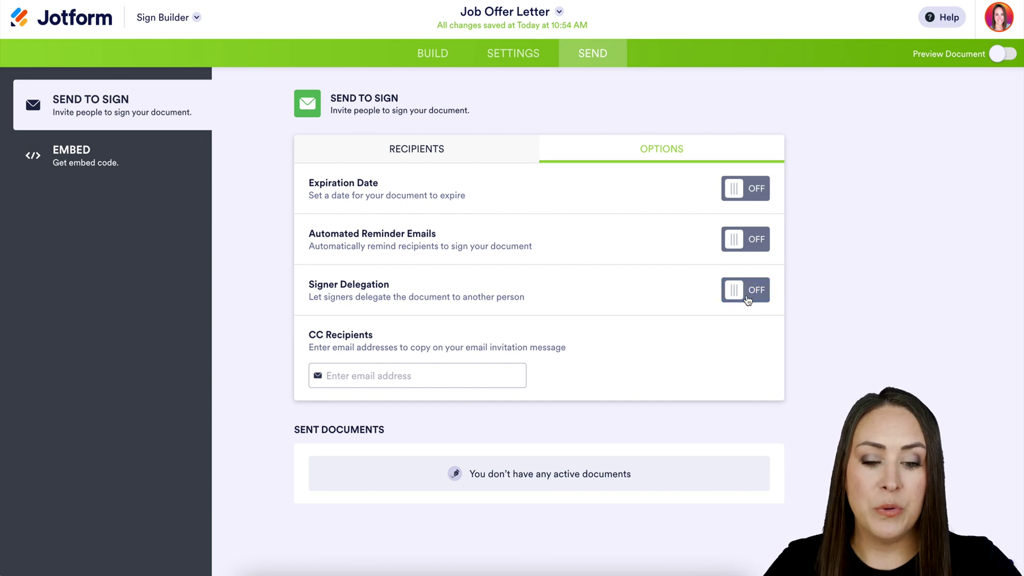
pyautogui.click(469, 151)
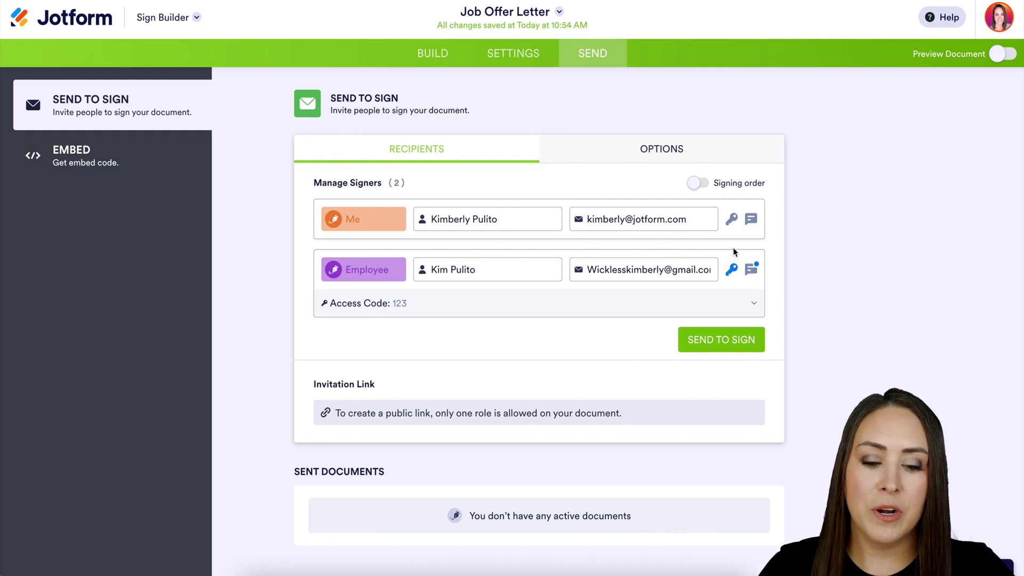
# Enforce signing order with Me first, then Employee, and send the letter to both signers.
pyautogui.click(699, 186)
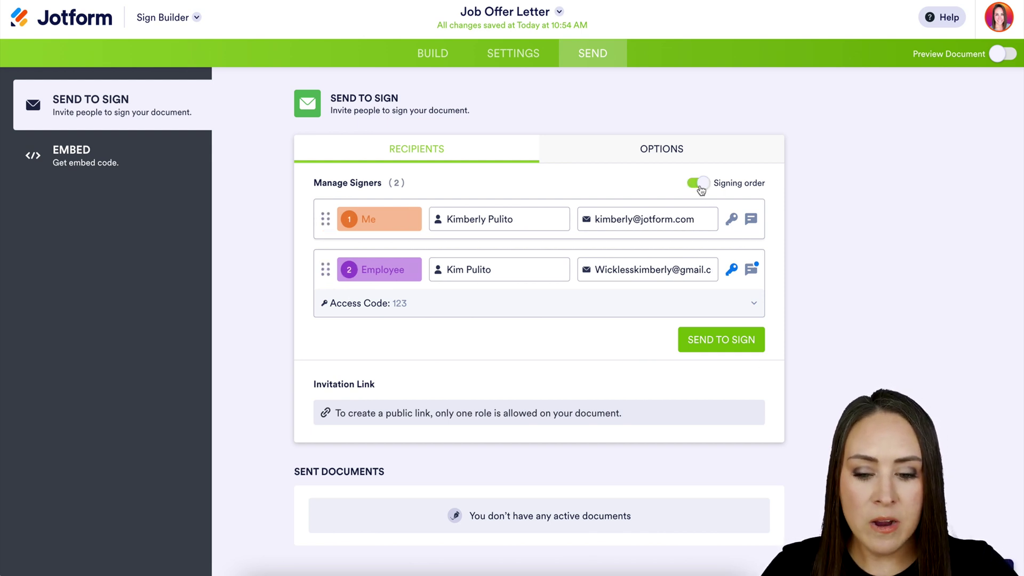
pyautogui.moveTo(326, 220)
pyautogui.mouseDown()
pyautogui.moveTo(328, 303)
pyautogui.moveTo(328, 226)
pyautogui.mouseUp()
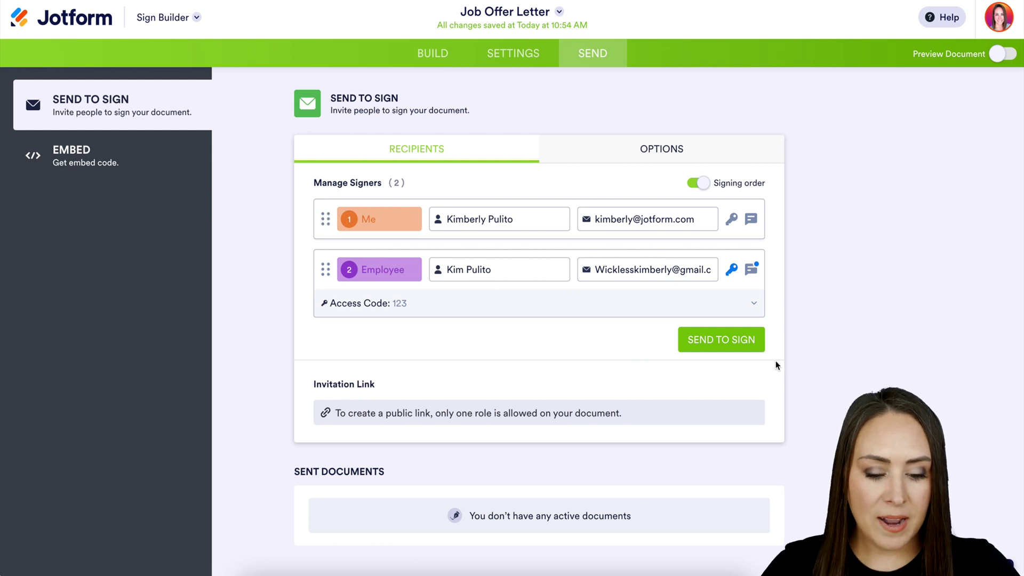
pyautogui.click(740, 347)
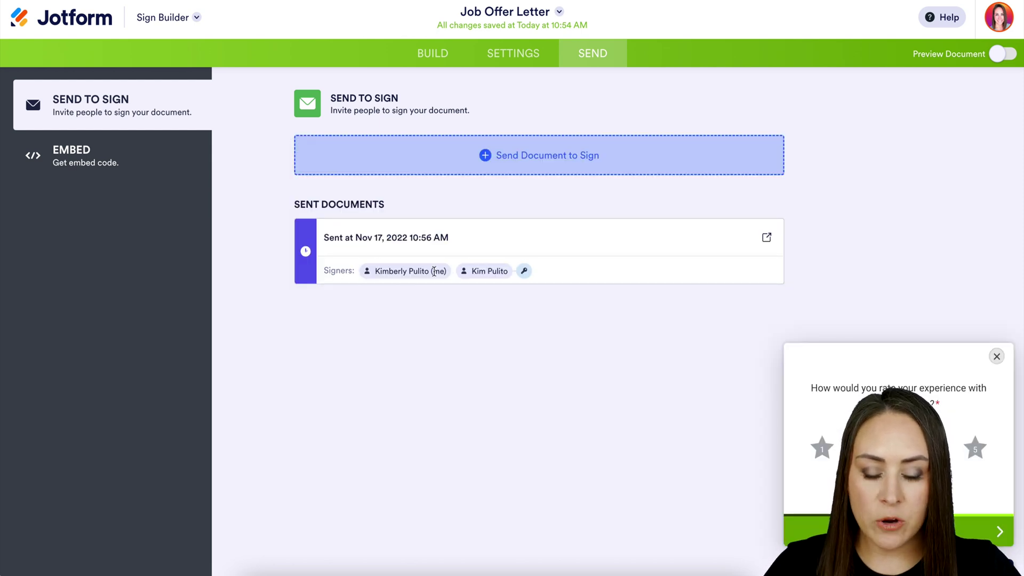
pyautogui.moveTo(531, 273)
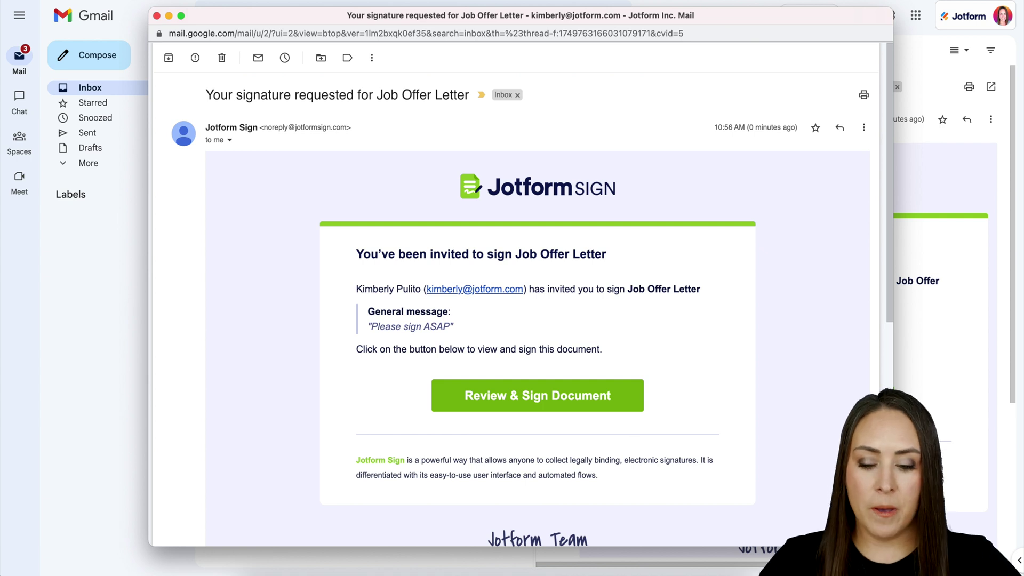
# Open the Job Offer Letter for signing from the 'Please sign ASAP' invitation email.
pyautogui.moveTo(455, 327); pyautogui.dragTo(362, 329)
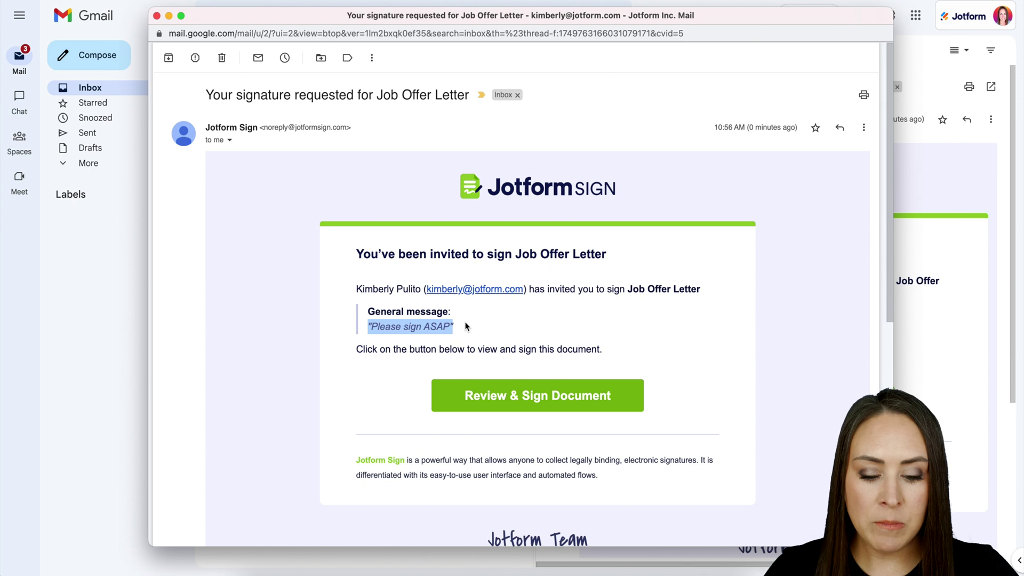
pyautogui.click(568, 401)
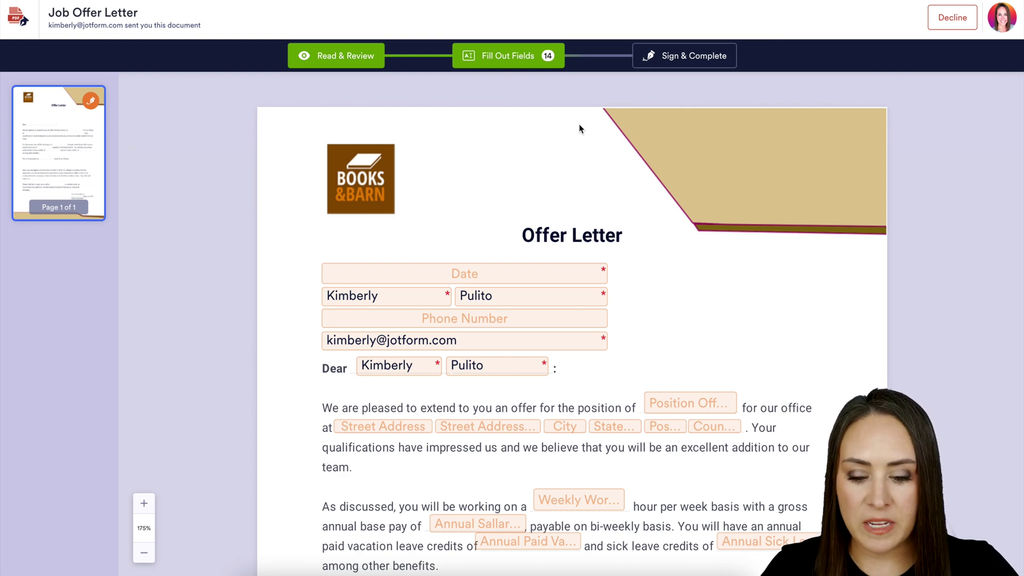
# Set the Offer Expiration date to 11-16-2022.
pyautogui.scroll(-9, 633, 295)
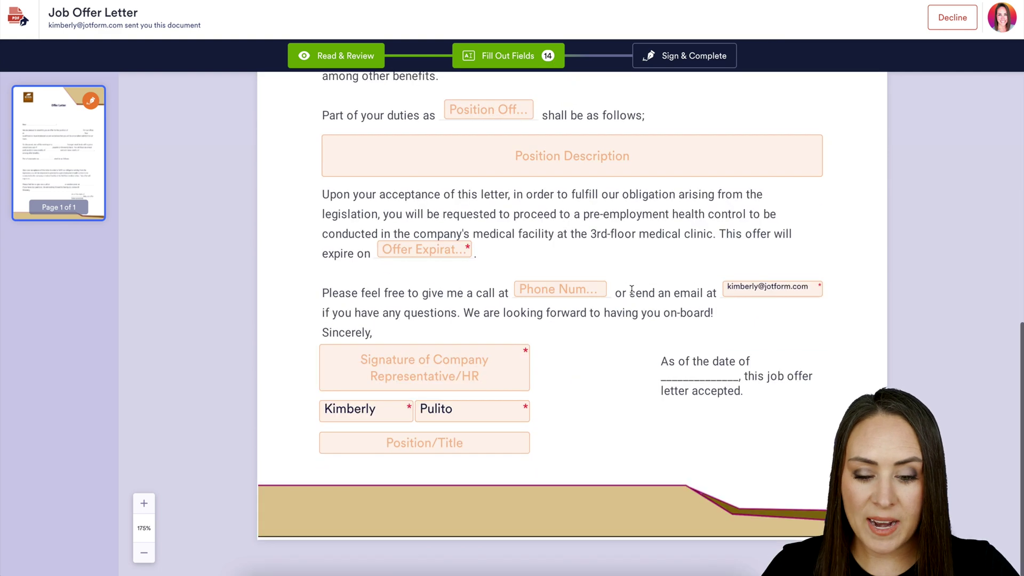
pyautogui.click(432, 254)
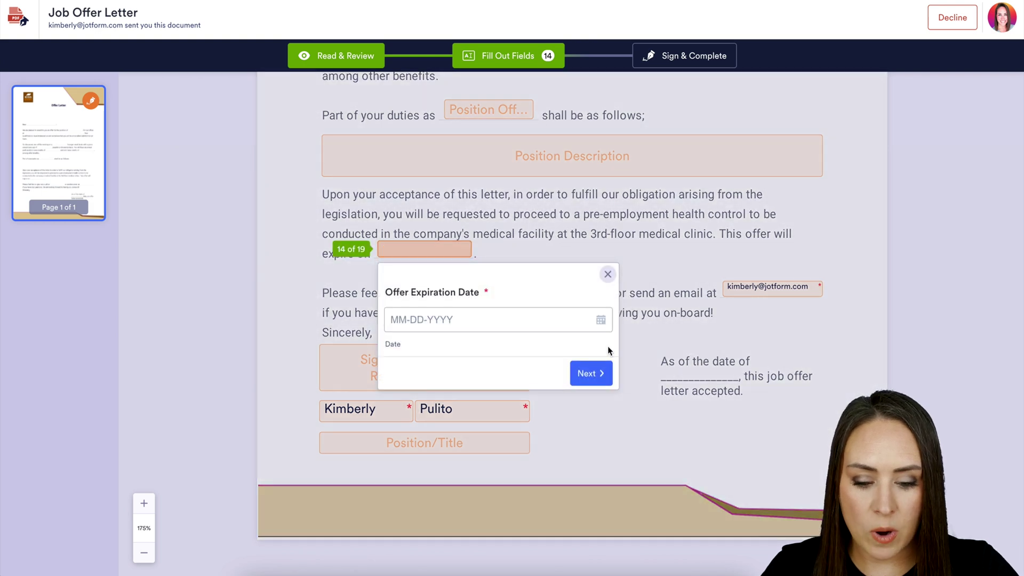
pyautogui.click(598, 322)
pyautogui.click(498, 452)
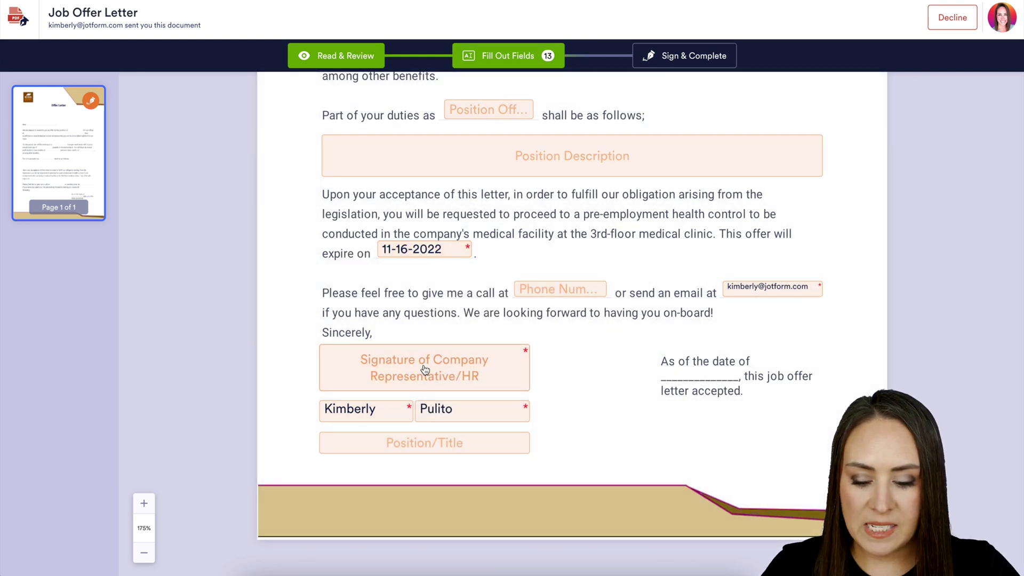
# Draw a red hand-drawn company representative signature, then Sign & Complete and accept.
pyautogui.click(422, 367)
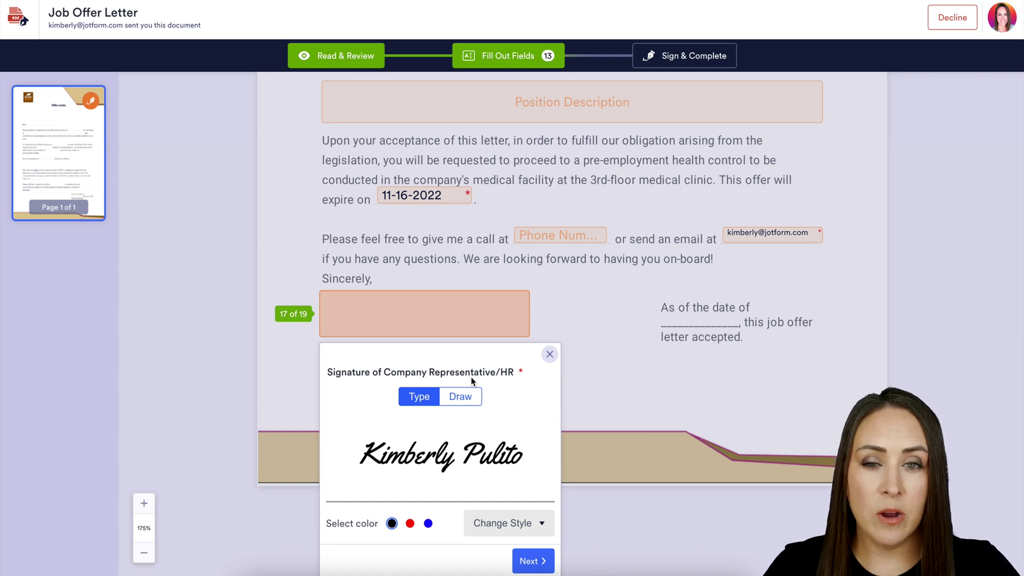
pyautogui.click(531, 531)
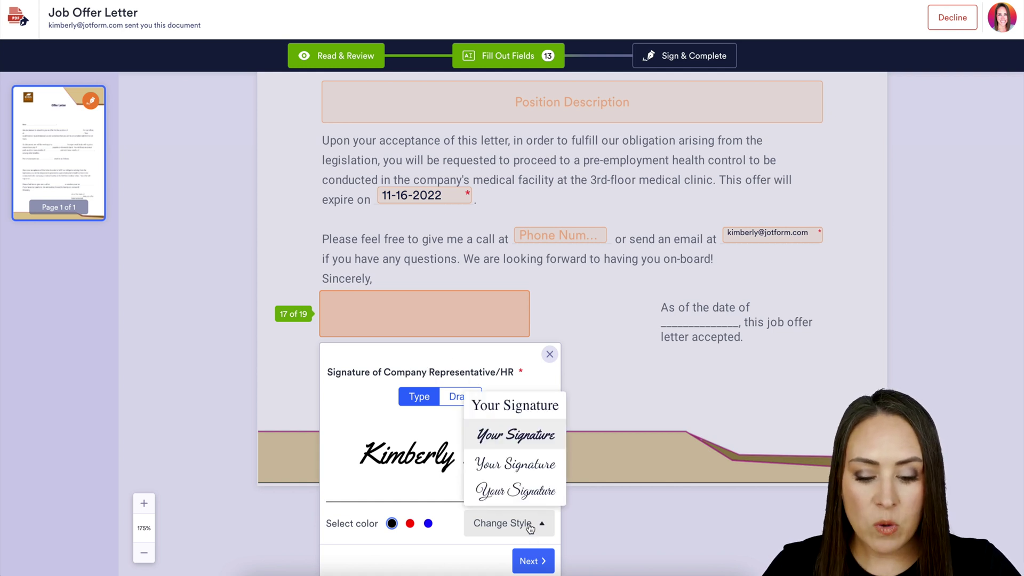
pyautogui.click(516, 466)
pyautogui.click(410, 523)
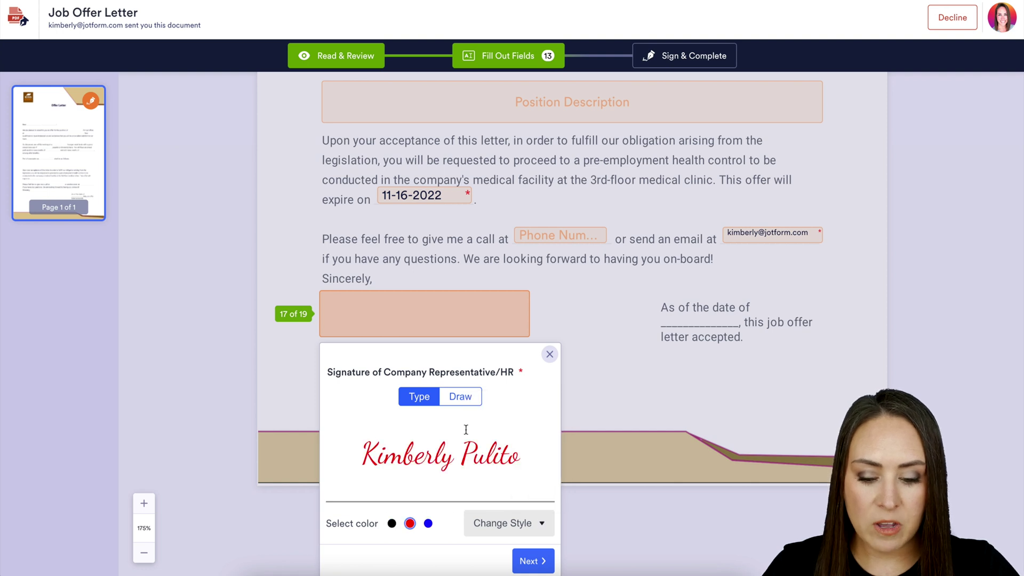
pyautogui.click(469, 398)
pyautogui.moveTo(410, 426)
pyautogui.mouseDown()
pyautogui.moveTo(392, 448)
pyautogui.moveTo(481, 476)
pyautogui.mouseUp()
pyautogui.click(550, 366)
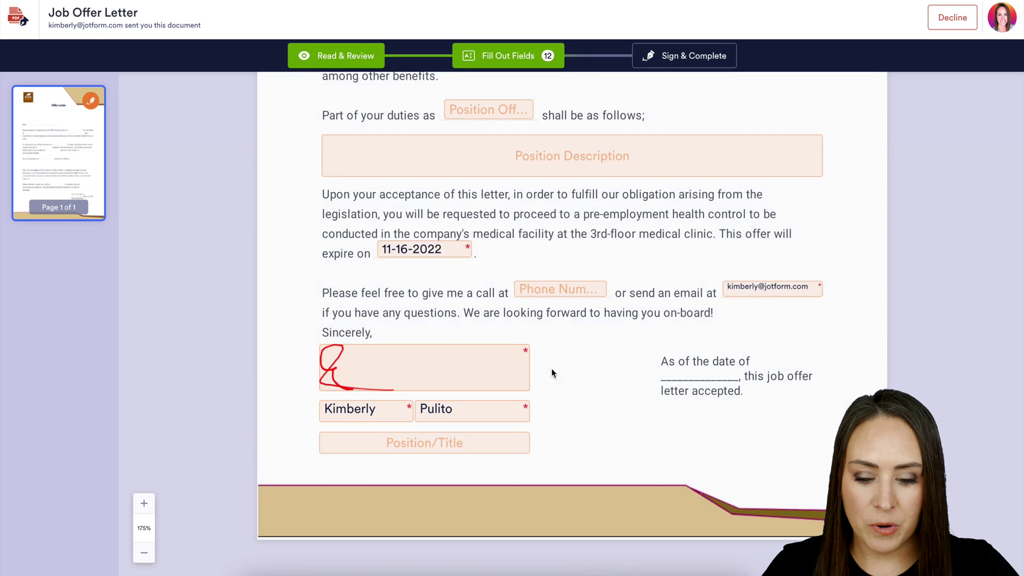
pyautogui.click(693, 54)
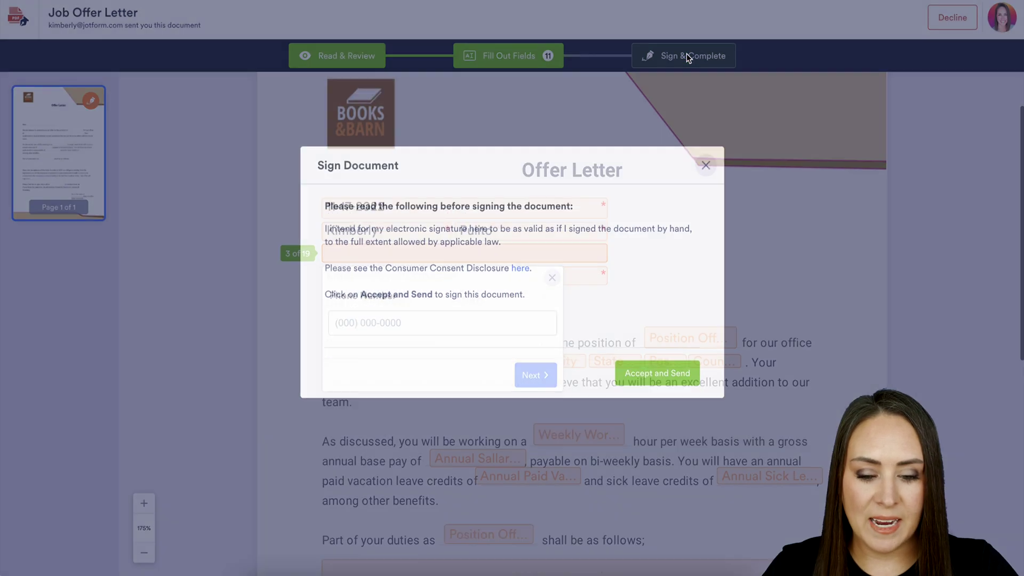
pyautogui.click(656, 381)
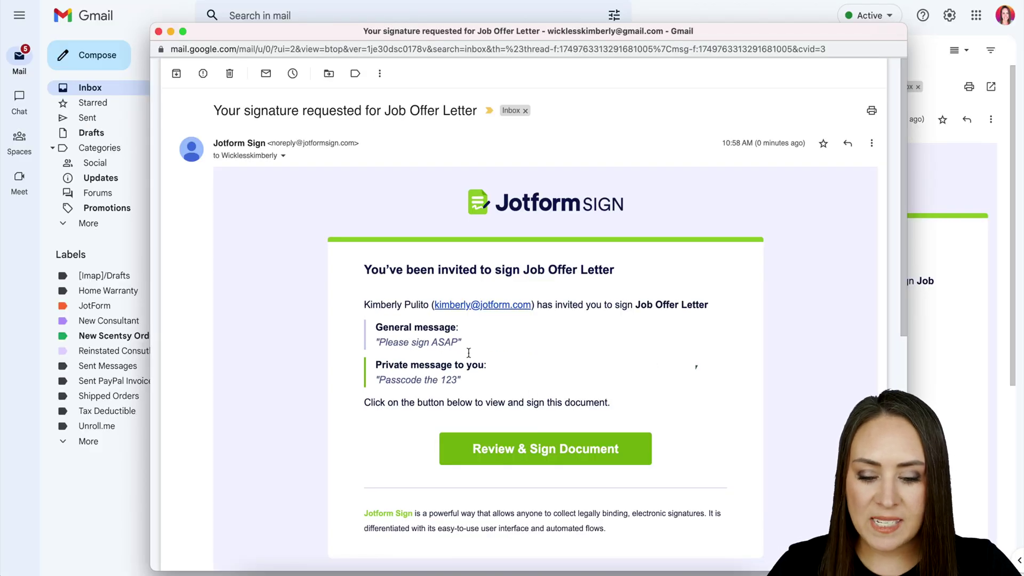
pyautogui.moveTo(461, 342); pyautogui.dragTo(376, 340)
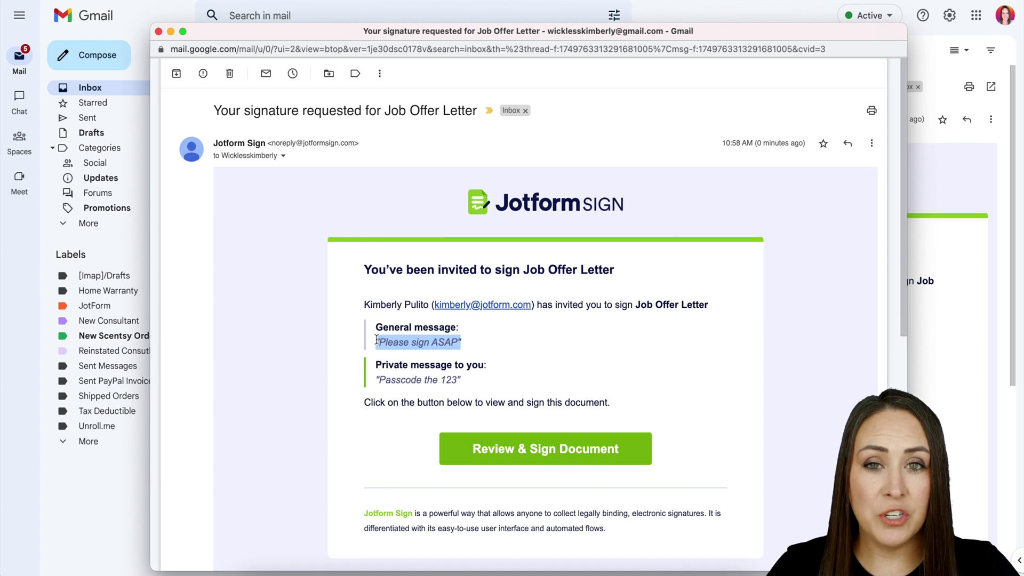
pyautogui.moveTo(461, 380); pyautogui.dragTo(370, 382)
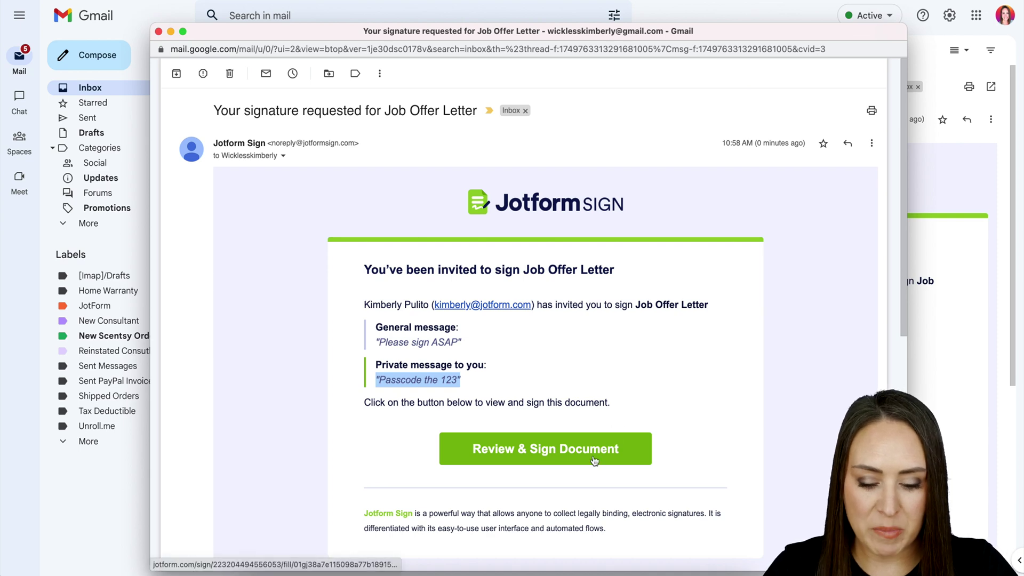
# Open the offer letter from the invitation email and unlock it with its access code.
pyautogui.click(594, 461)
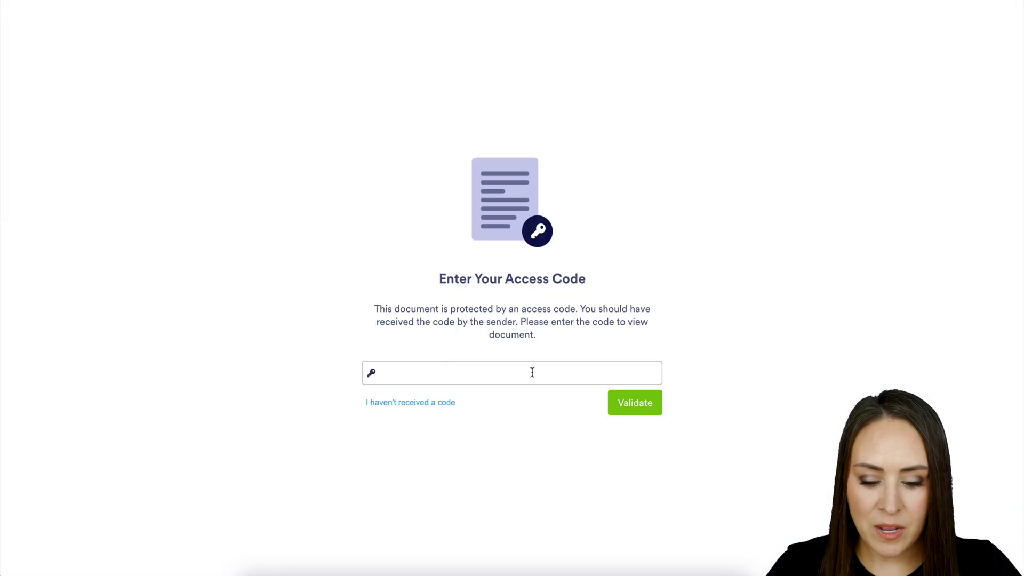
pyautogui.click(532, 370)
pyautogui.write('123')
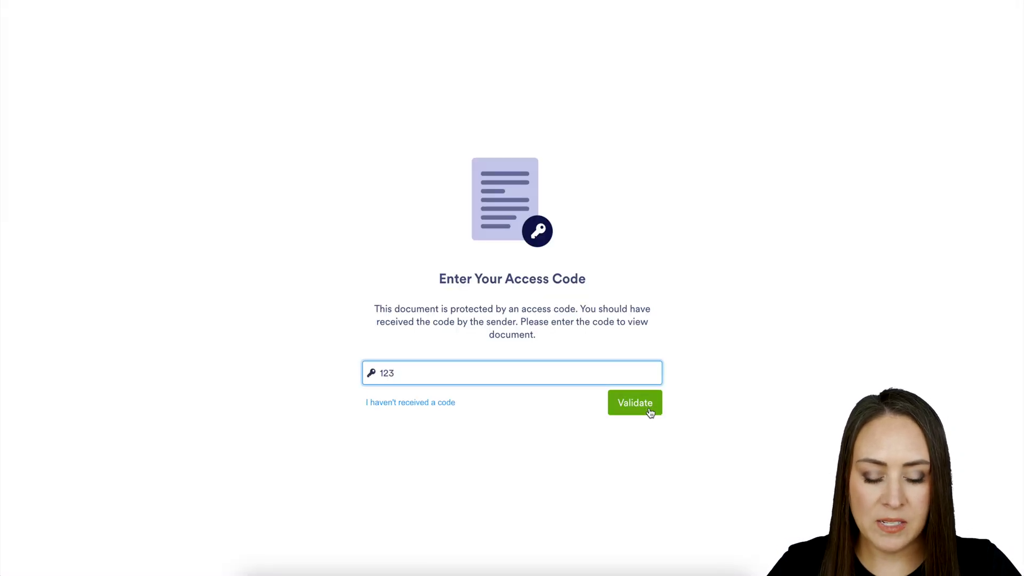
pyautogui.click(649, 410)
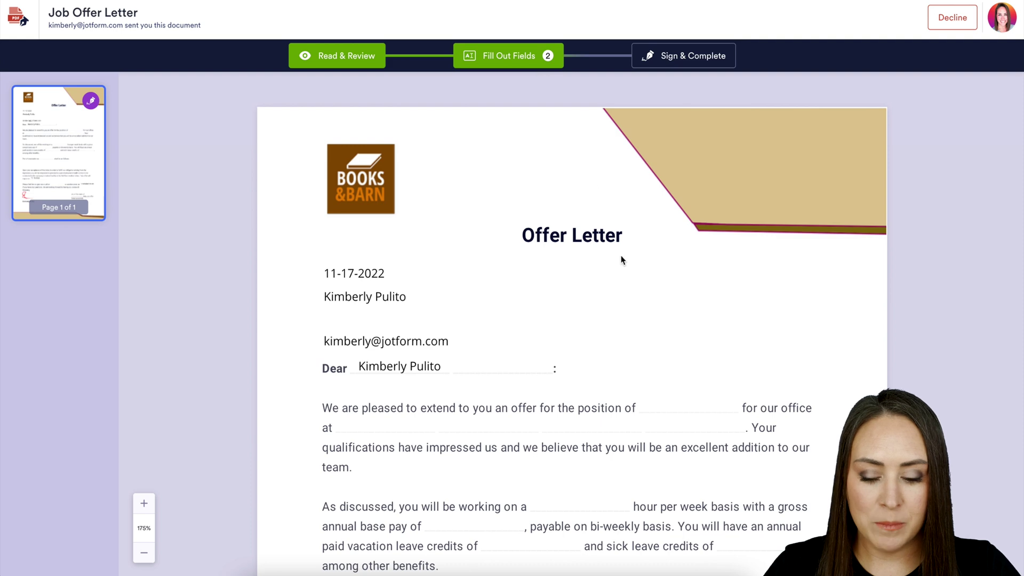
# Date the acceptance 11-17-2022, apply the employee's typed signature, and accept and send.
pyautogui.scroll(-10, 663, 313)
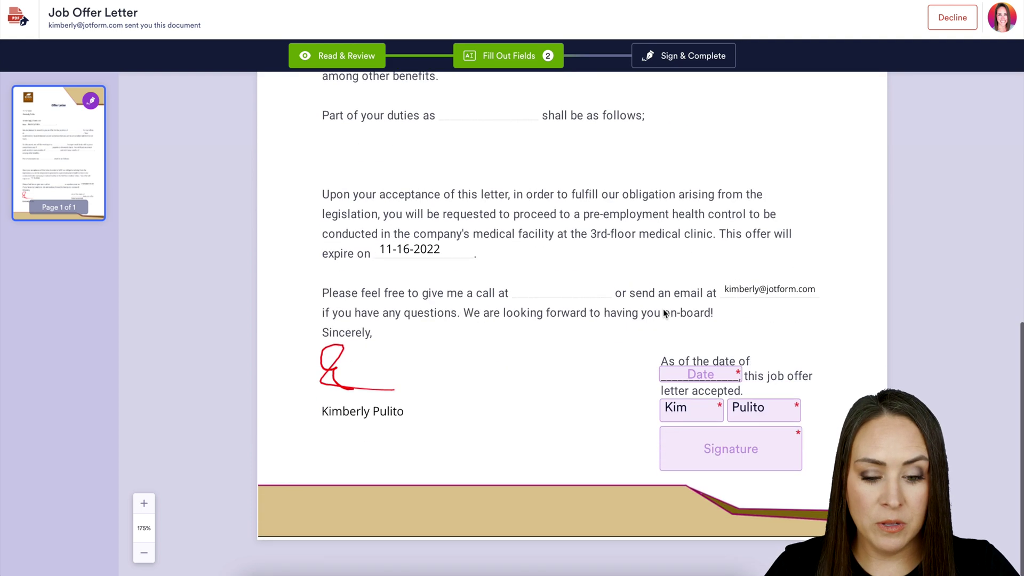
pyautogui.click(700, 374)
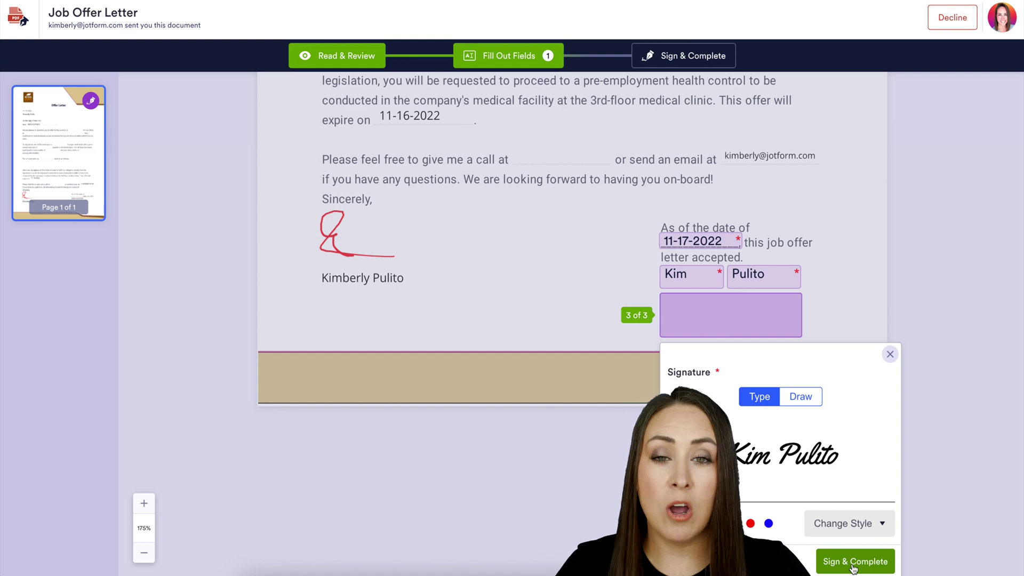
pyautogui.click(852, 564)
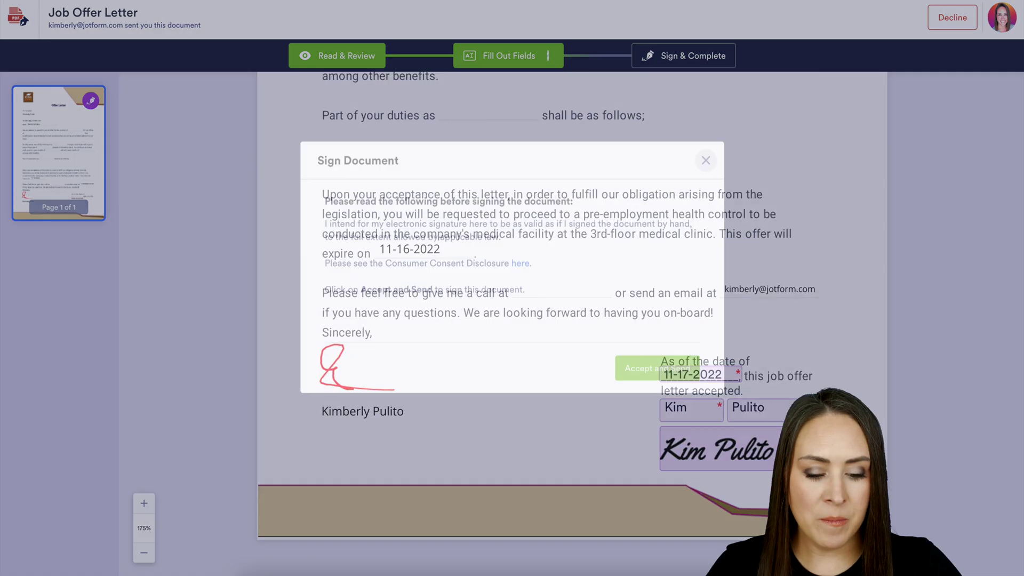
pyautogui.click(674, 386)
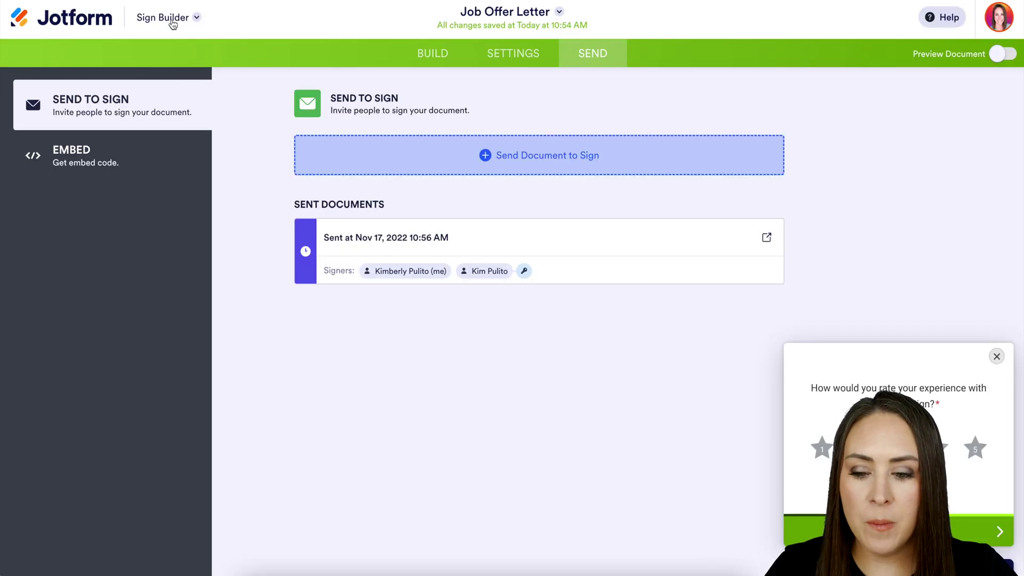
# Show the letter under Sign Inbox's Completed documents and scroll its preview to the audit trail.
pyautogui.click(173, 21)
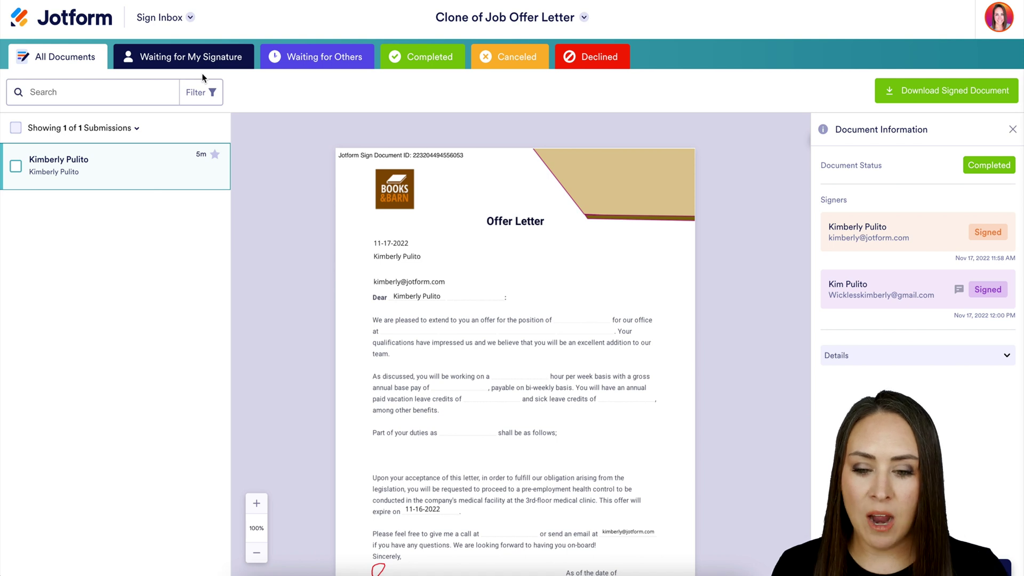
pyautogui.click(423, 58)
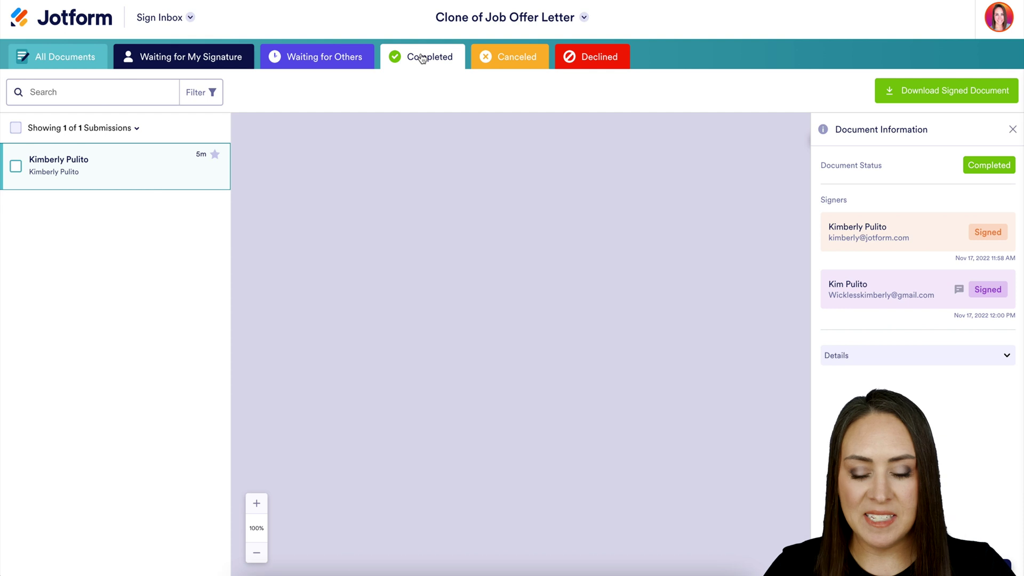
pyautogui.scroll(-4, 608, 325)
pyautogui.scroll(5, 608, 323)
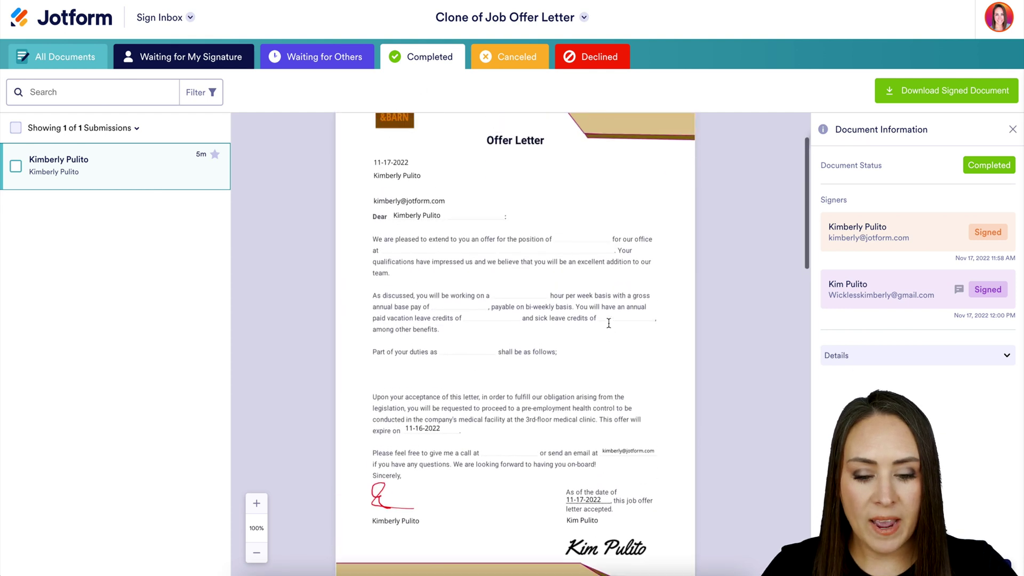
pyautogui.scroll(-6, 608, 323)
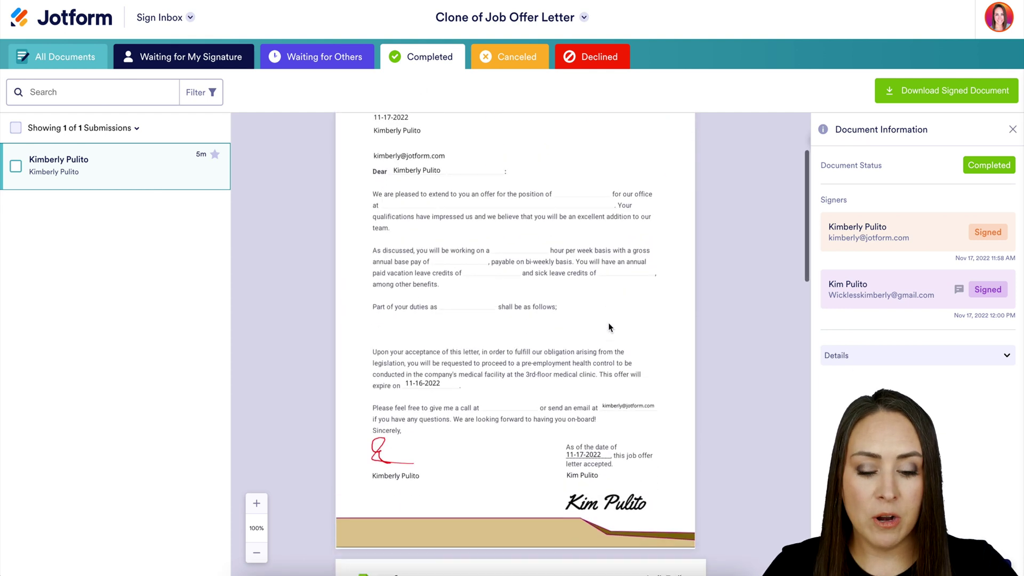
pyautogui.scroll(-2, 611, 327)
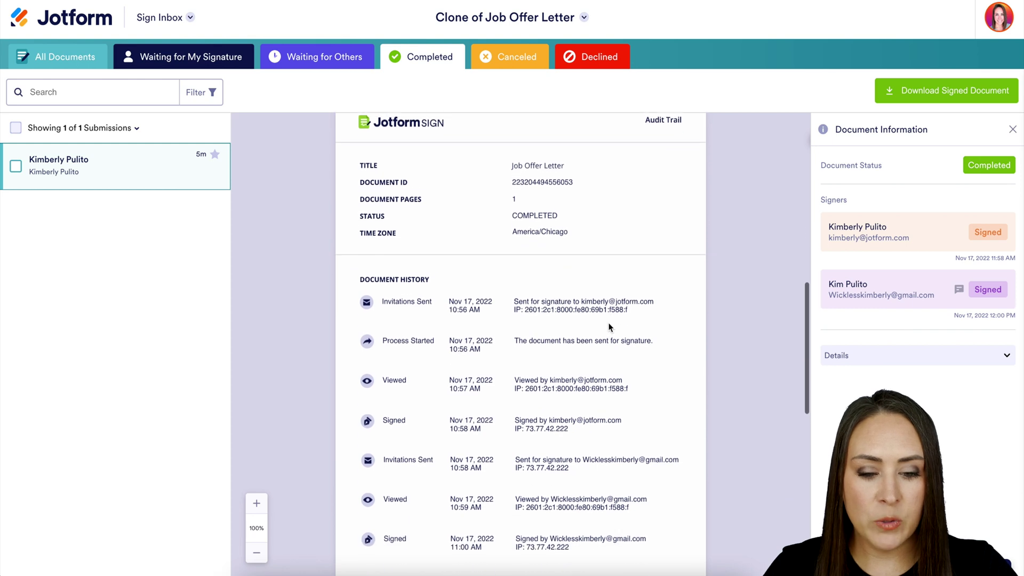